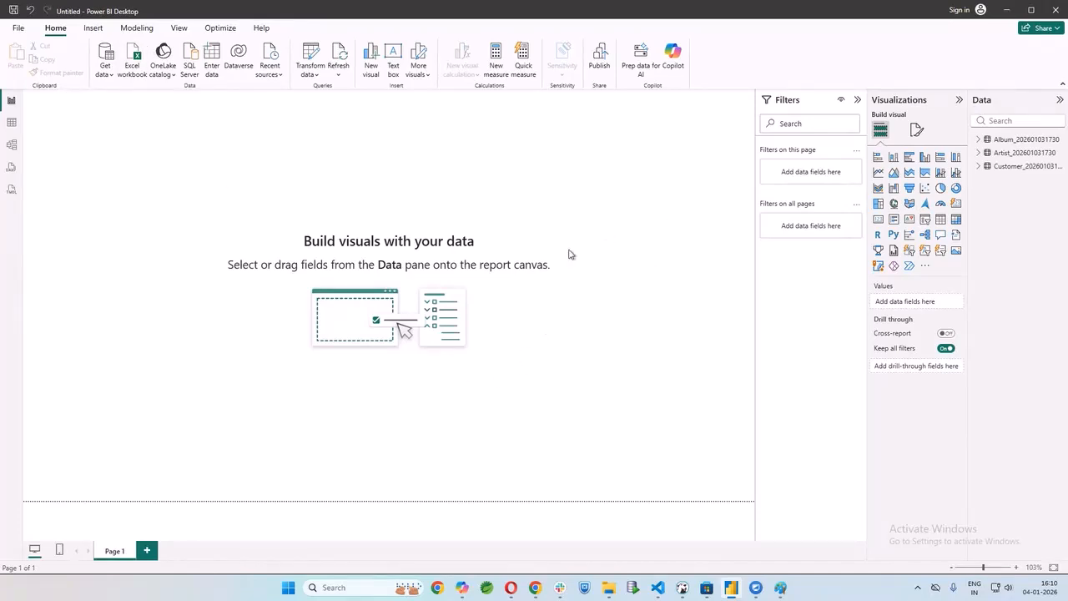
{"action": "left_click", "coordinate": [1043, 27]}
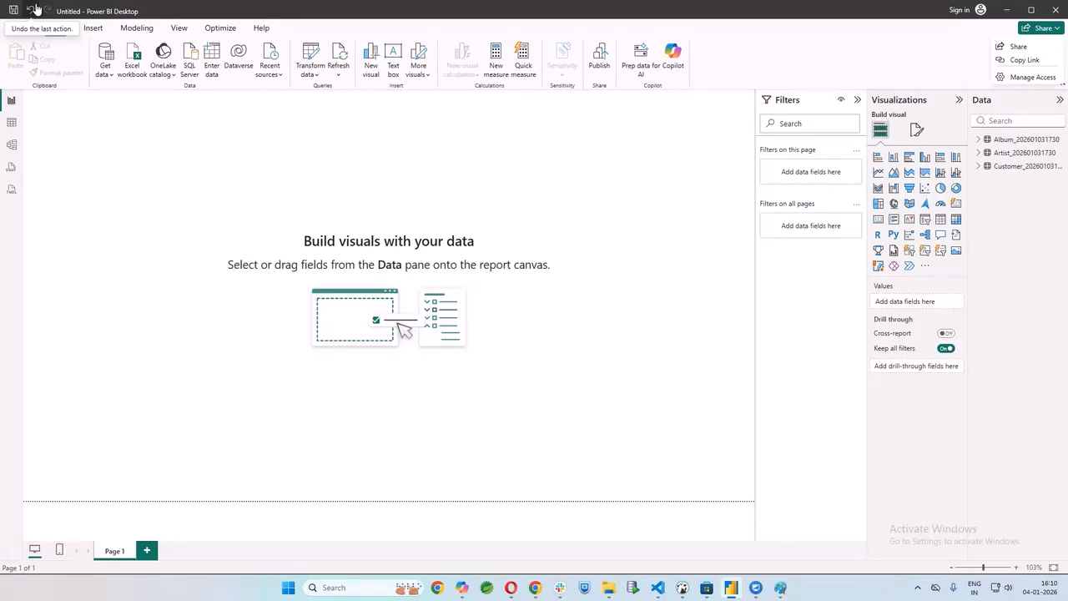
{"action": "left_click", "coordinate": [200, 284]}
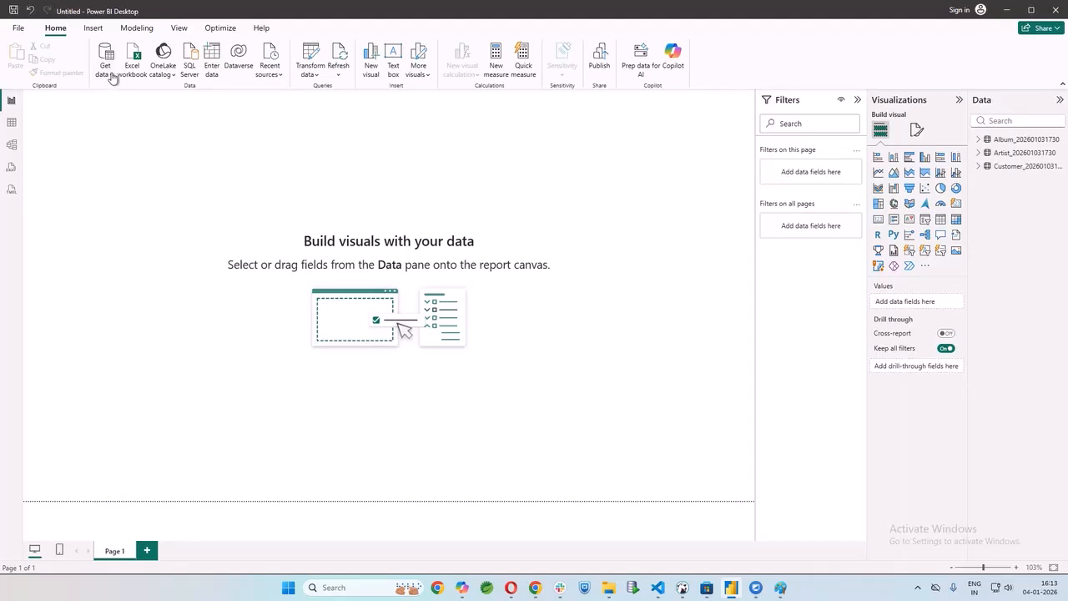
{"action": "left_click", "coordinate": [112, 78]}
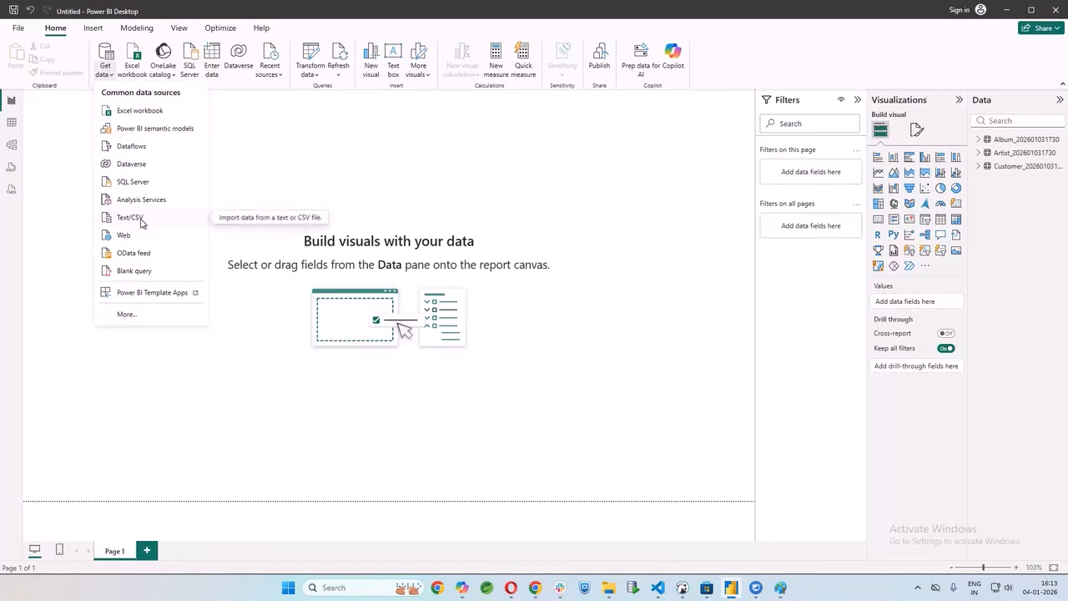
Switch to DBeaver and select all tables of the DBeaver Sample Database, from Album to Track
{"action": "left_click", "coordinate": [682, 587]}
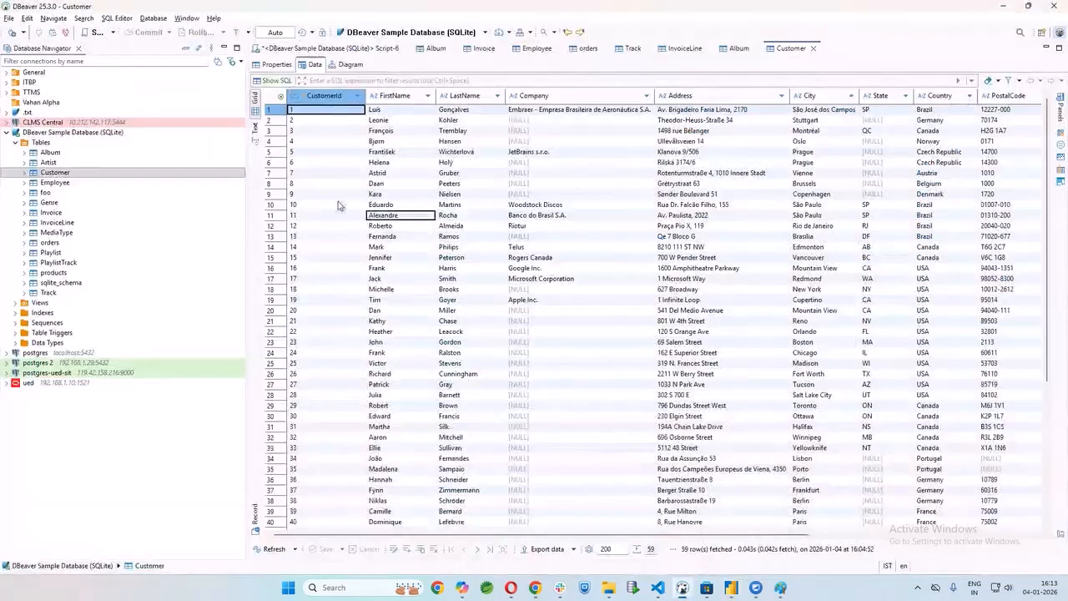
{"action": "left_click", "coordinate": [50, 153]}
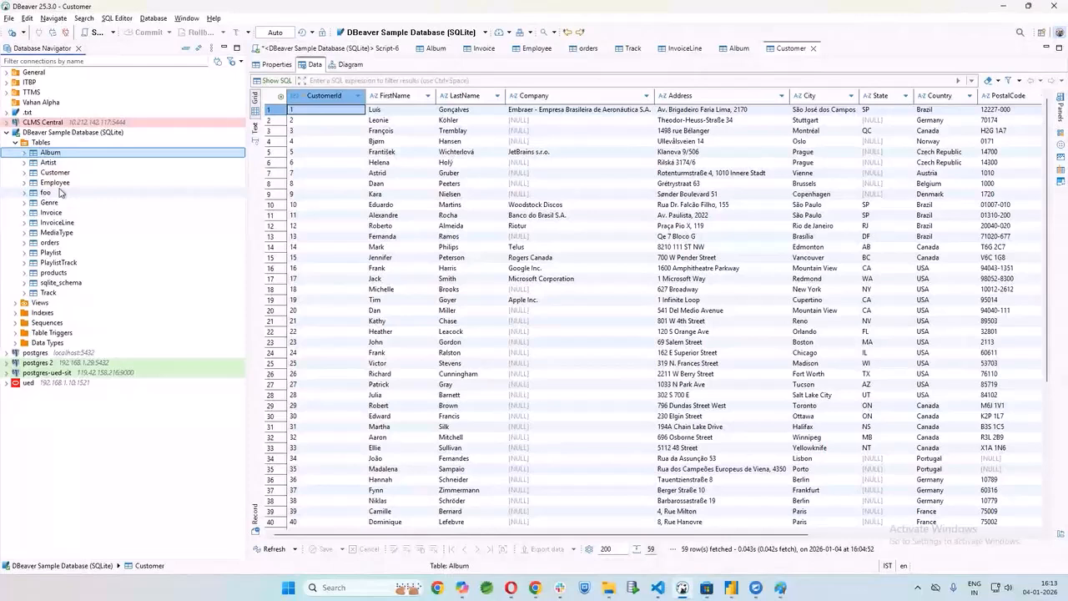
{"action": "key", "text": "shift+Down"}
{"action": "key", "text": "shift+Down"}
{"action": "key", "text": "shift+Down"}
{"action": "key", "text": "shift+Down"}
{"action": "key", "text": "shift+Down"}
{"action": "key", "text": "shift+Down"}
{"action": "key", "text": "shift+Down"}
{"action": "key", "text": "shift+Down"}
{"action": "key", "text": "shift+Down"}
{"action": "key", "text": "shift+Down"}
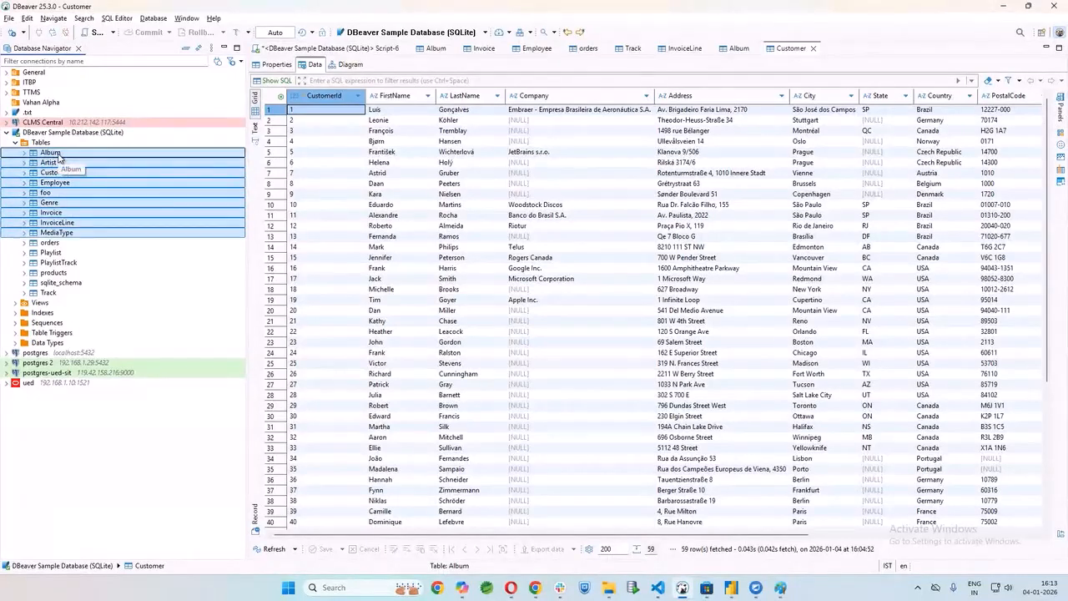
{"action": "key", "text": "shift+Down"}
{"action": "key", "text": "shift+Down"}
{"action": "key", "text": "shift+Down"}
{"action": "key", "text": "shift+Down"}
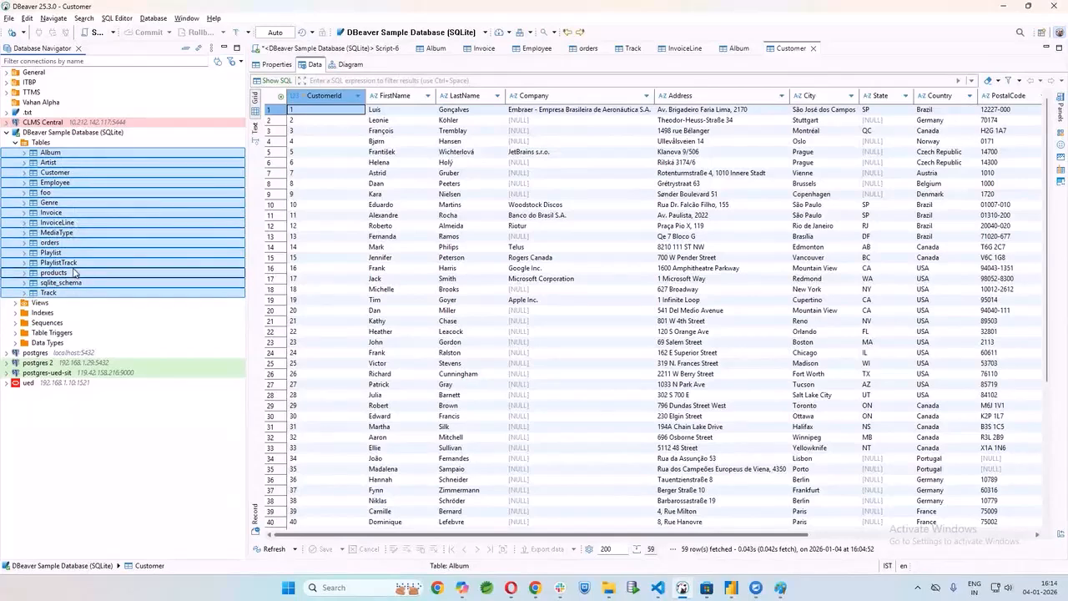
Set up a CSV export of the selected tables with the default extraction, format and output settings, up to the confirmation page
{"action": "right_click", "coordinate": [86, 221]}
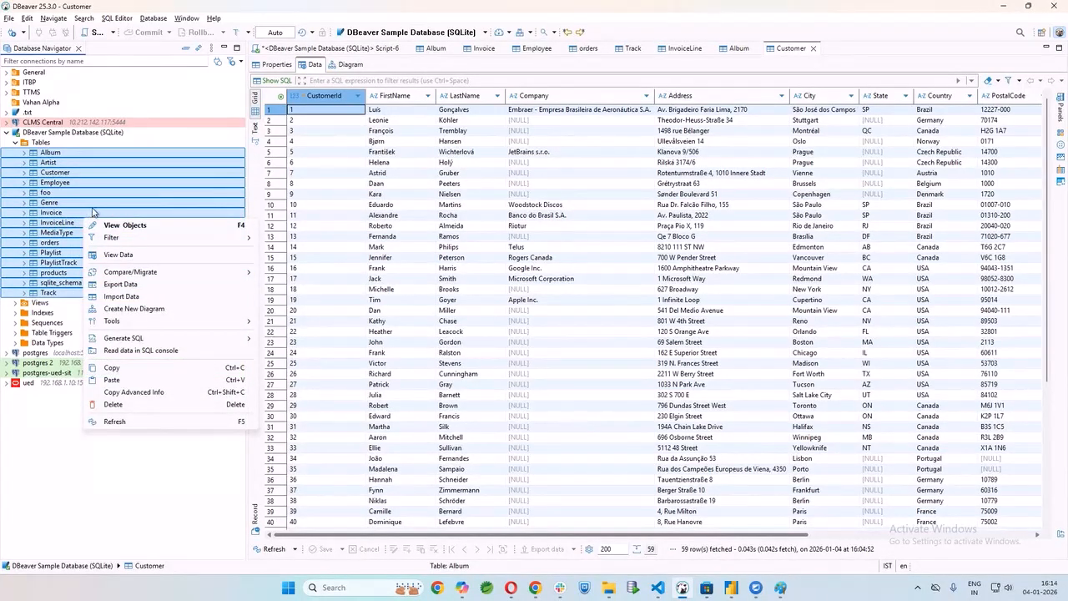
{"action": "left_click", "coordinate": [138, 284]}
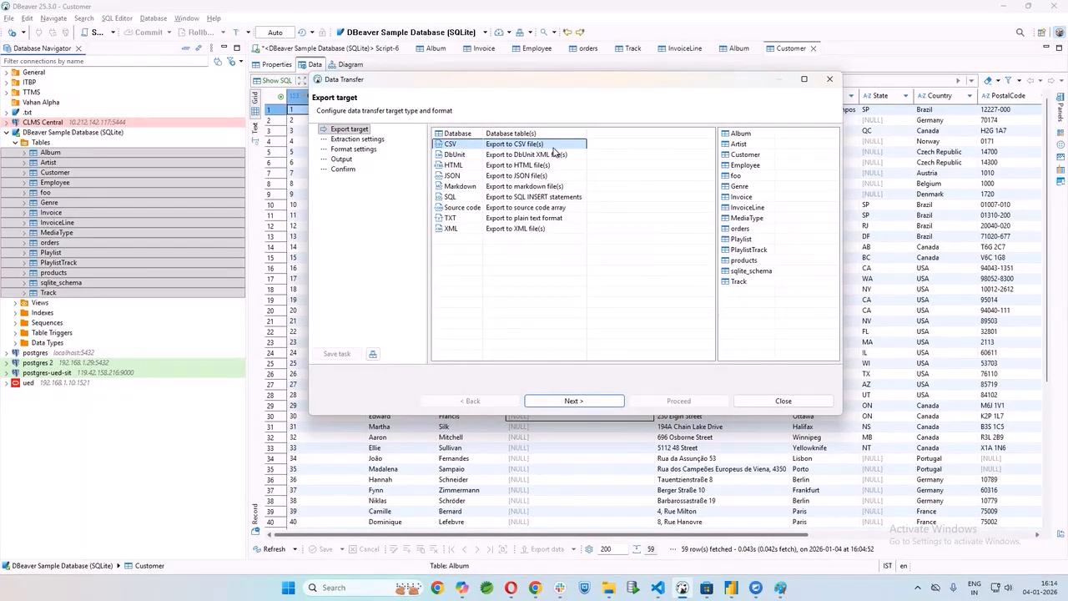
{"action": "left_click", "coordinate": [577, 406]}
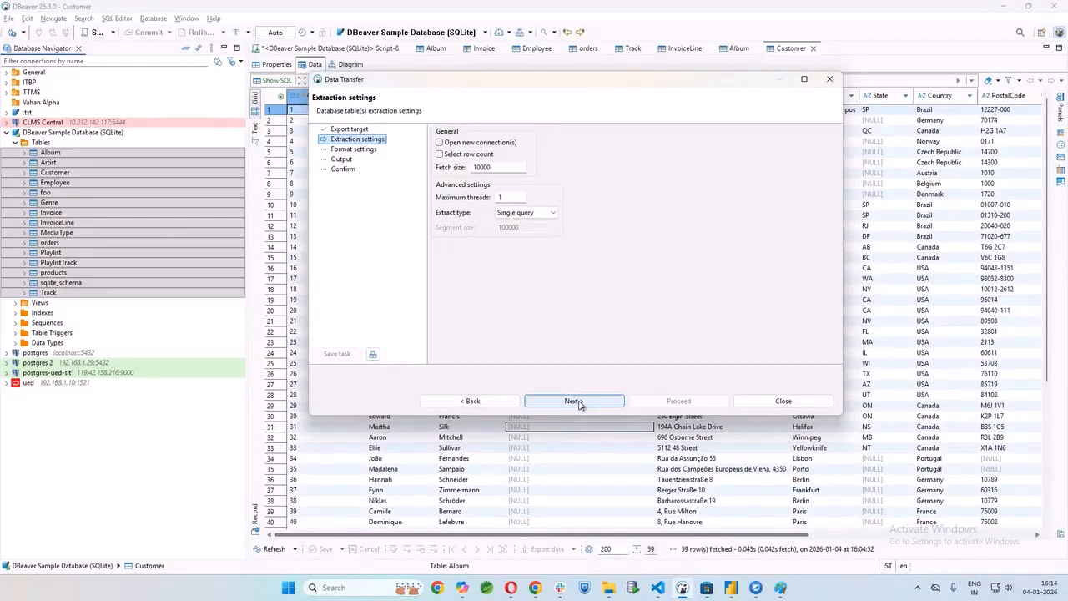
{"action": "left_click", "coordinate": [575, 402]}
{"action": "left_click", "coordinate": [575, 402]}
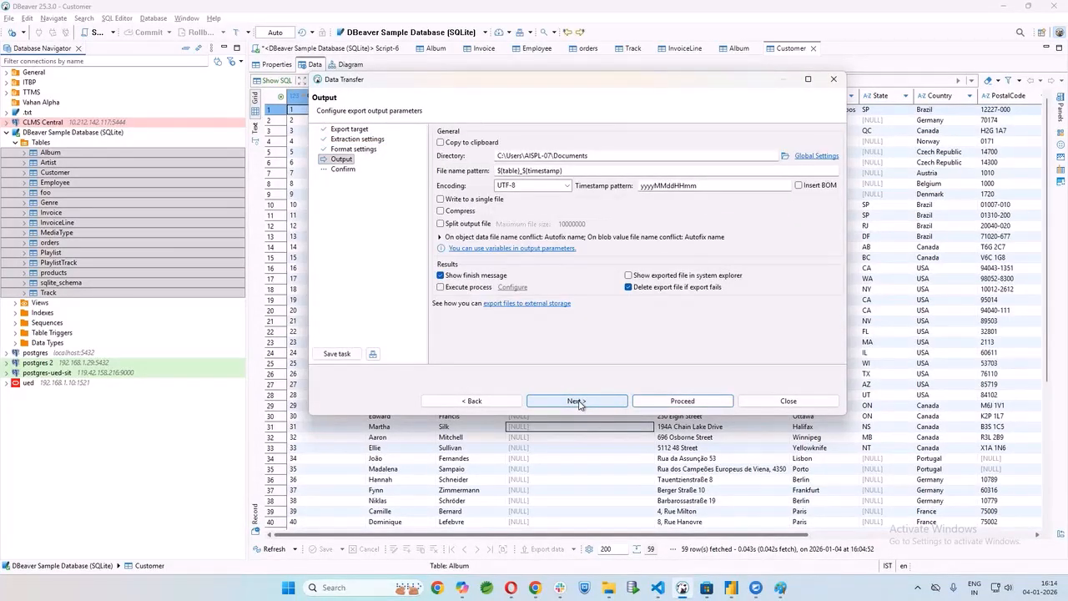
{"action": "left_click", "coordinate": [578, 401]}
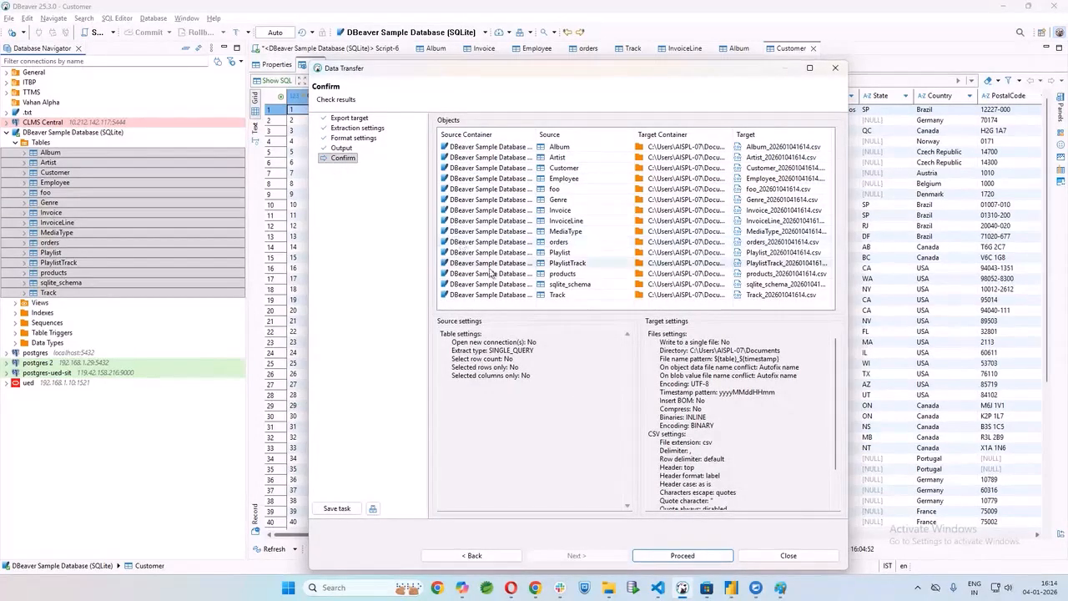
Compare the export's target folder and file names with the CSV files in the Documents subfolder New folder (2)
{"action": "left_click", "coordinate": [558, 149]}
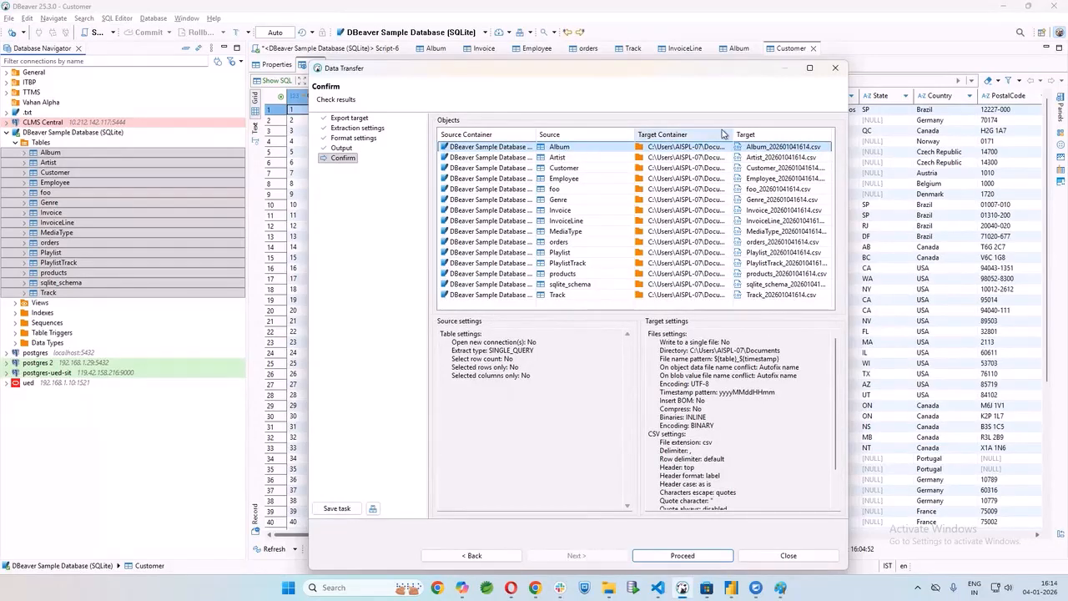
{"action": "left_click_drag", "start_coordinate": [732, 134], "coordinate": [759, 143]}
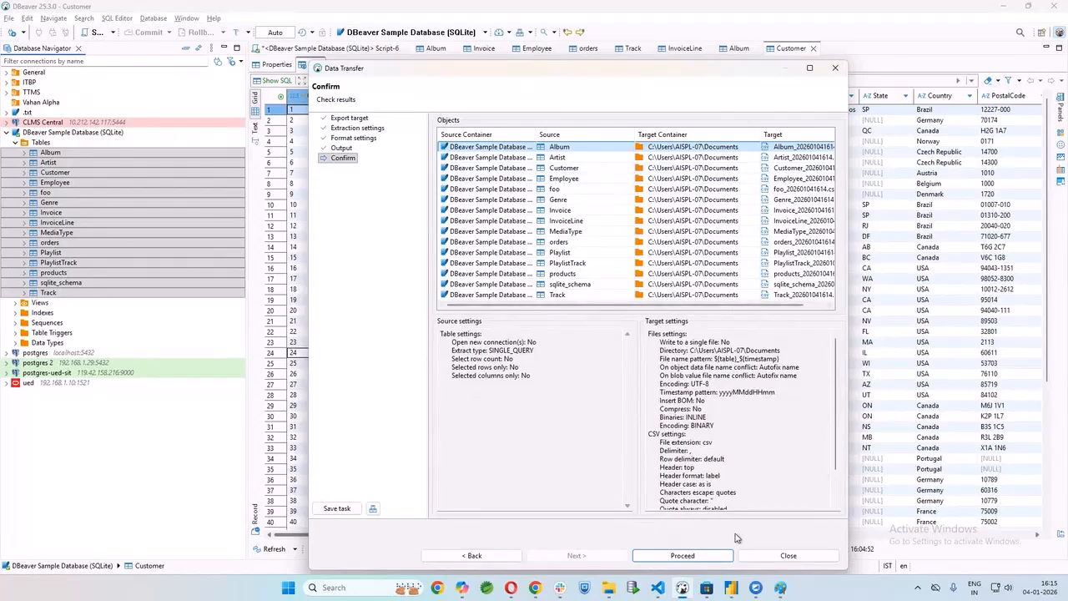
{"action": "left_click", "coordinate": [608, 588]}
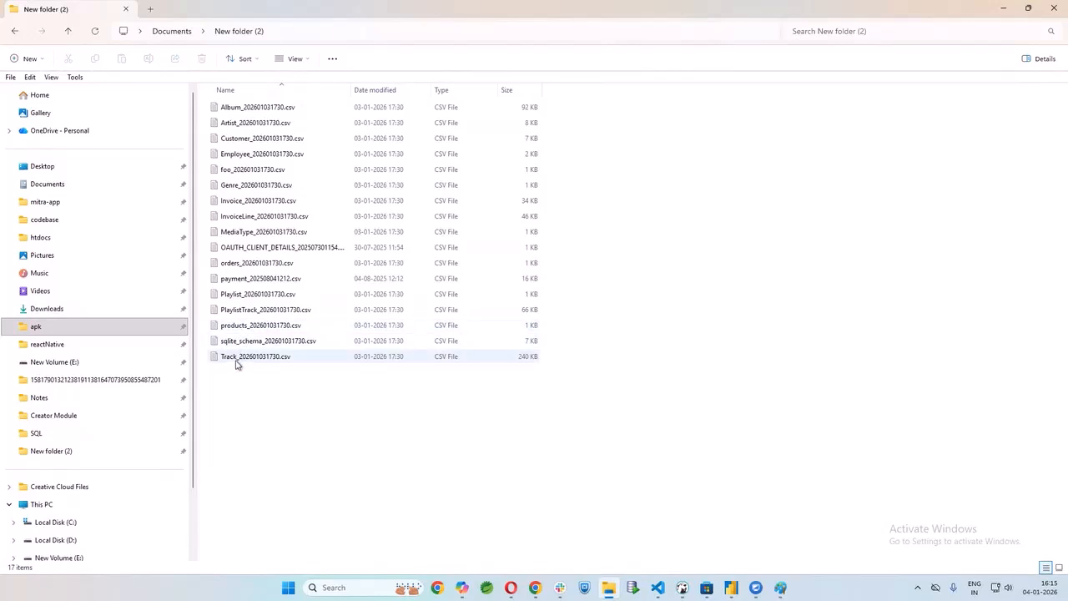
{"action": "left_click", "coordinate": [292, 109]}
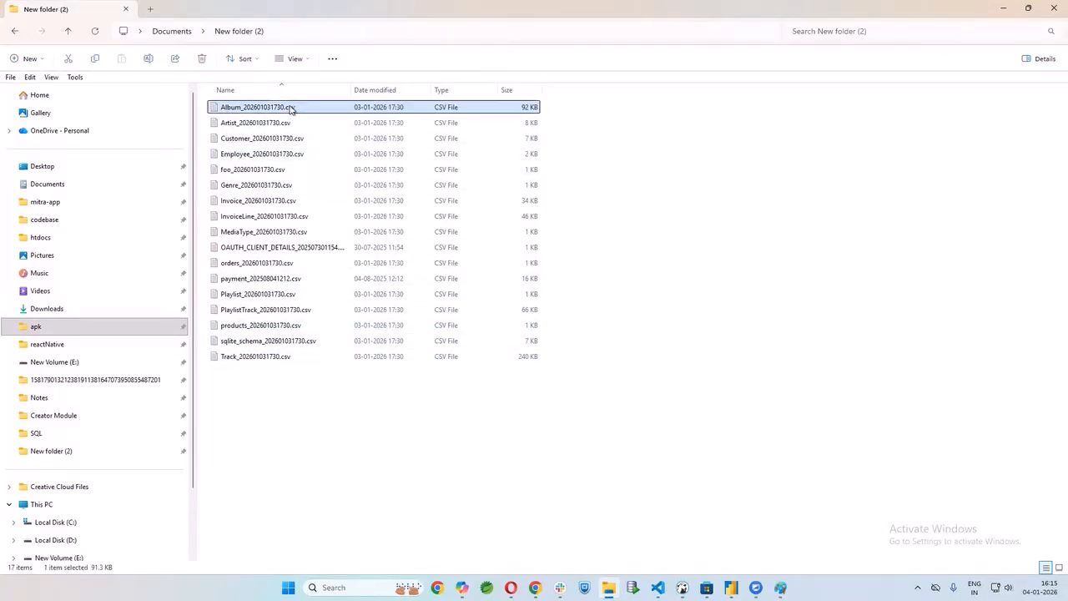
{"action": "left_click", "coordinate": [289, 371]}
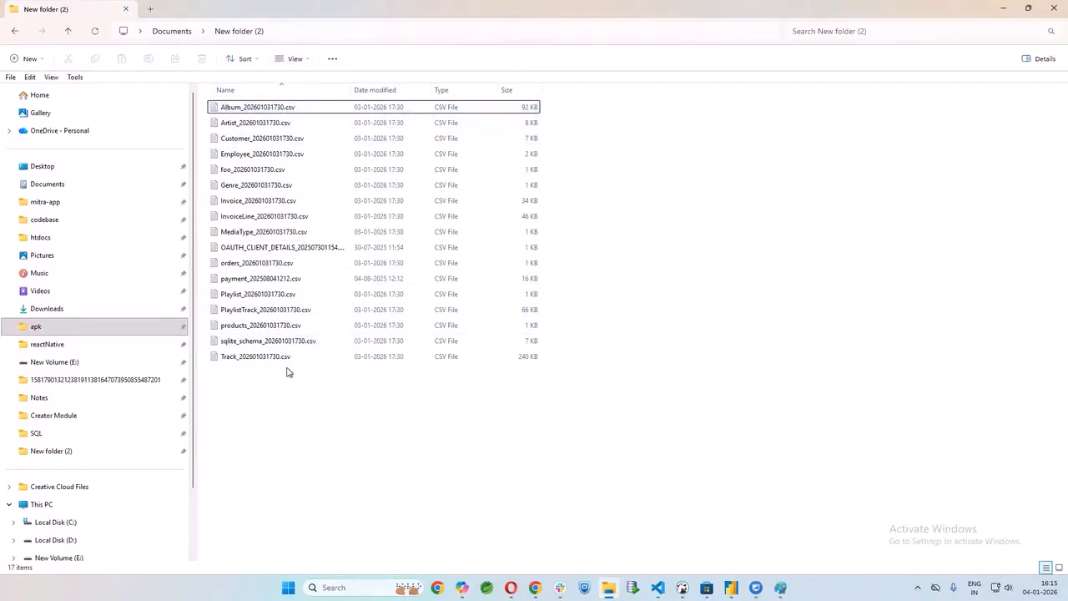
{"action": "key", "text": "alt+Tab"}
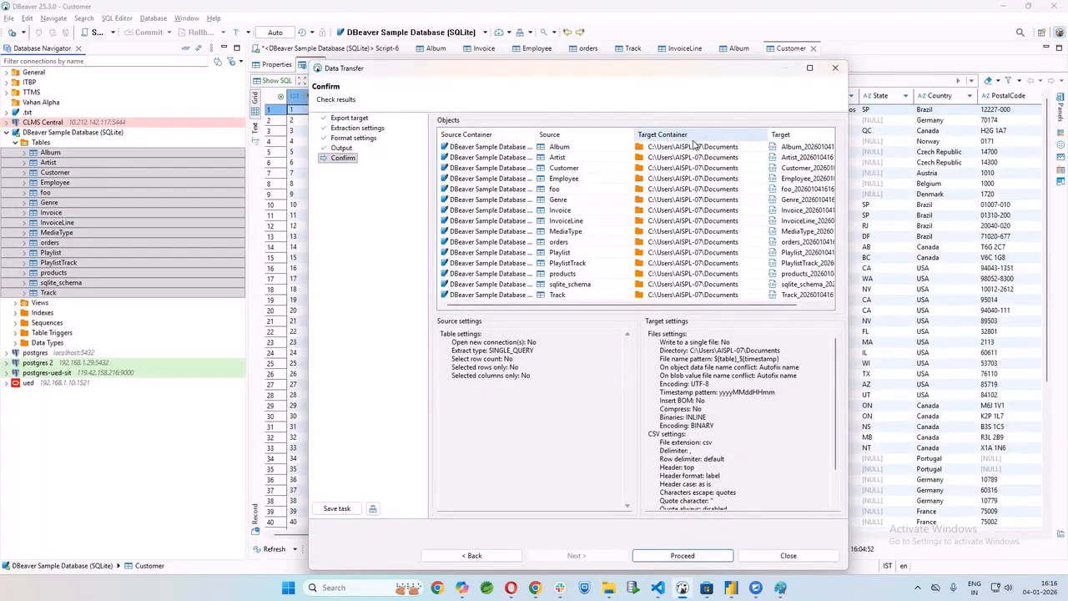
{"action": "left_click_drag", "start_coordinate": [674, 311], "coordinate": [758, 310]}
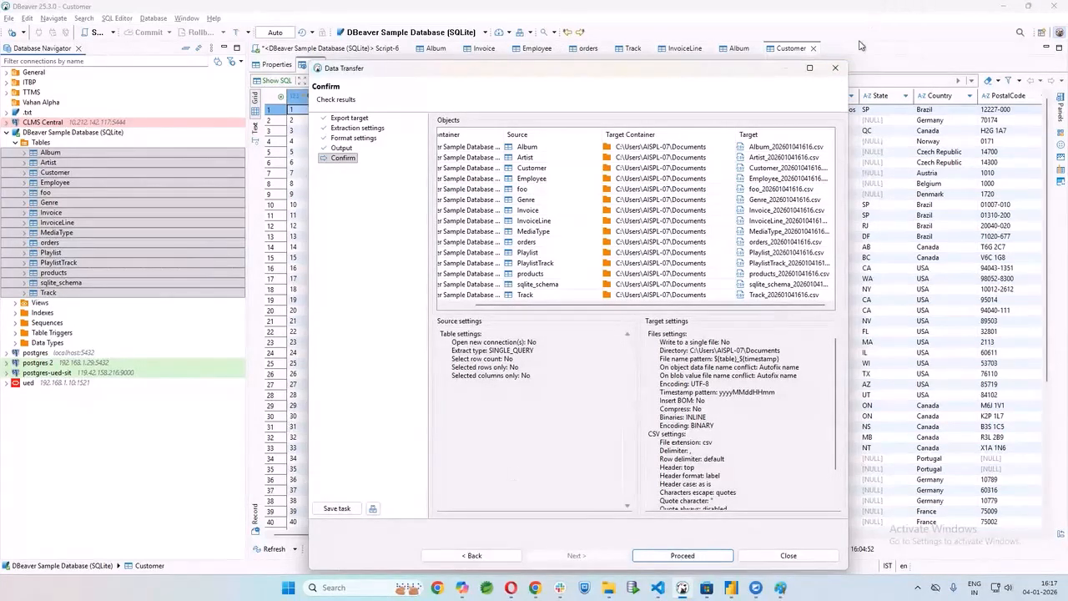
{"action": "left_click", "coordinate": [609, 587]}
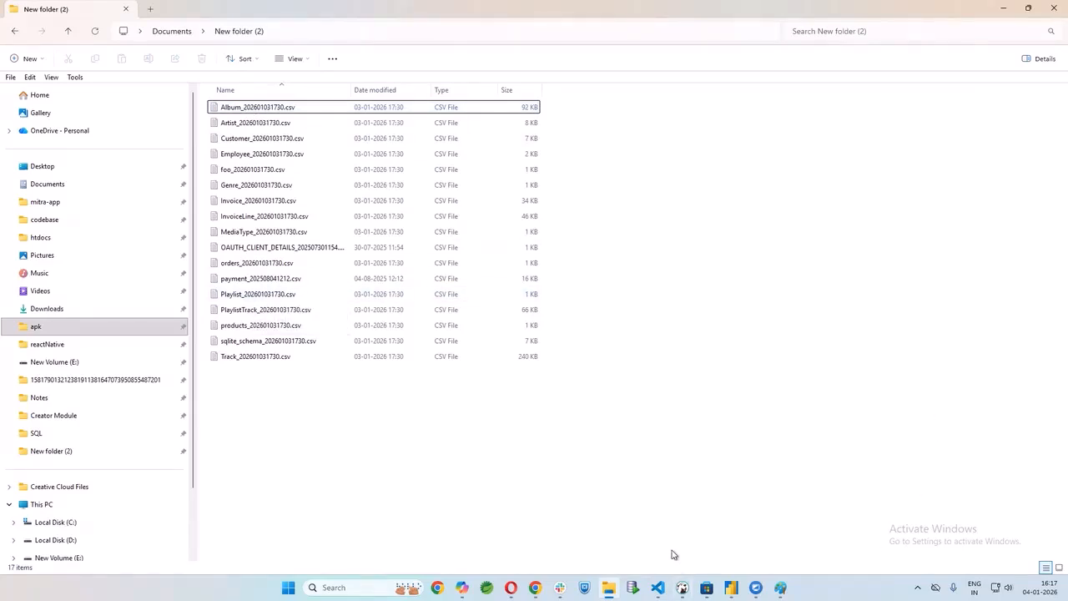
Switch to Power BI Desktop and start connecting to a Text/CSV data source
{"action": "left_click", "coordinate": [728, 590]}
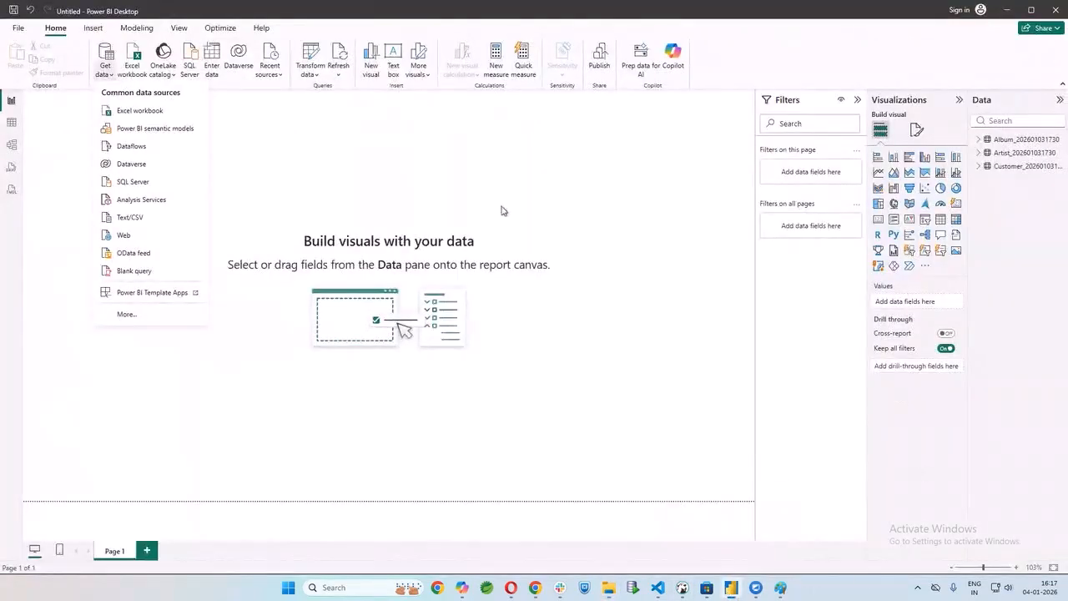
{"action": "left_click", "coordinate": [284, 182]}
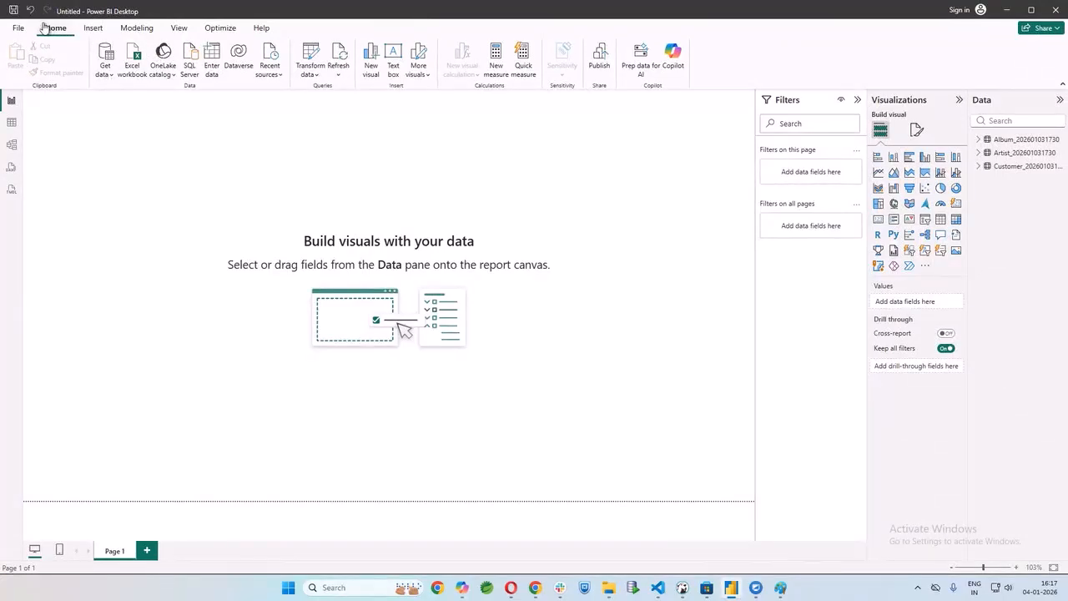
{"action": "left_click", "coordinate": [16, 28]}
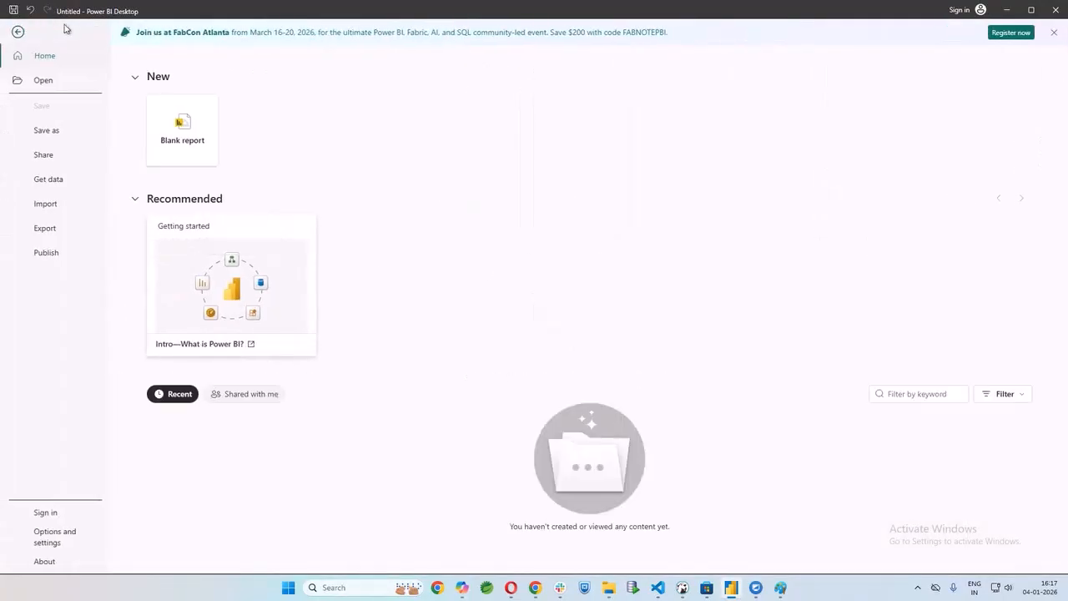
{"action": "left_click", "coordinate": [19, 33]}
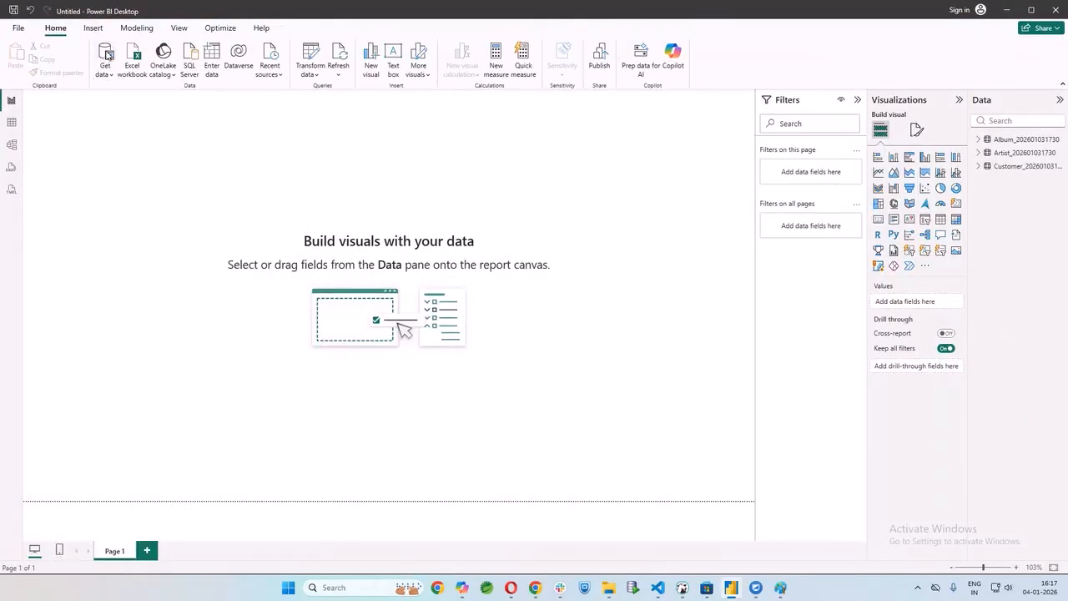
{"action": "left_click", "coordinate": [106, 53]}
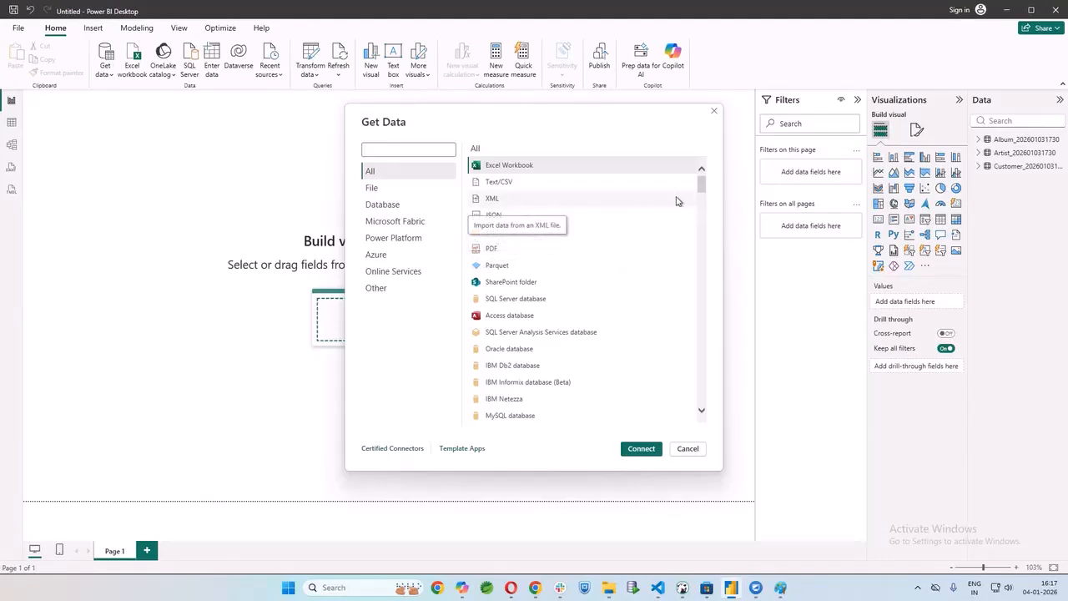
{"action": "left_click", "coordinate": [503, 184]}
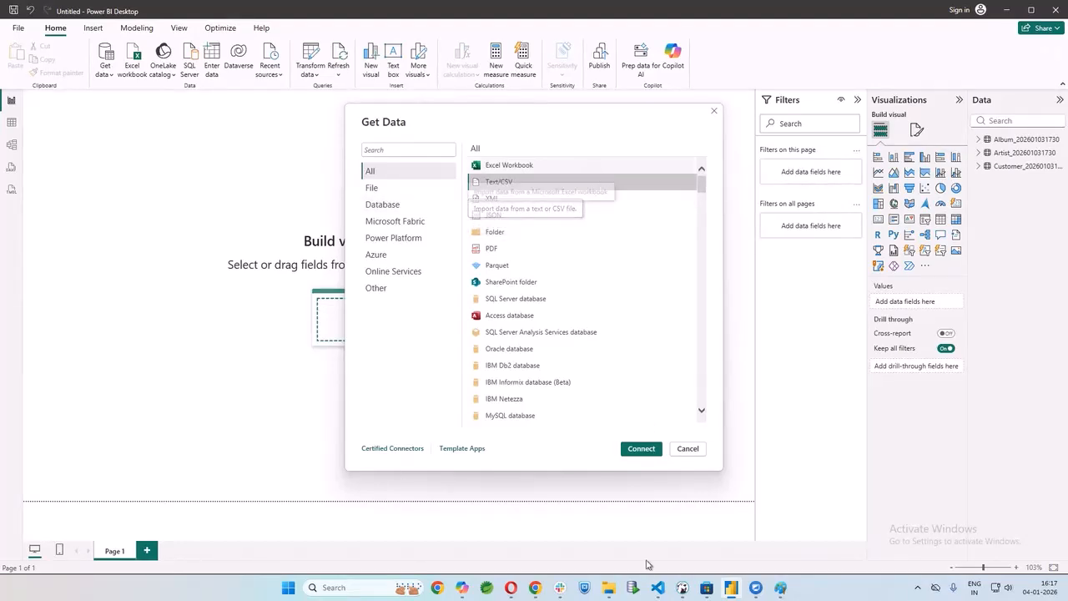
{"action": "left_click", "coordinate": [642, 448]}
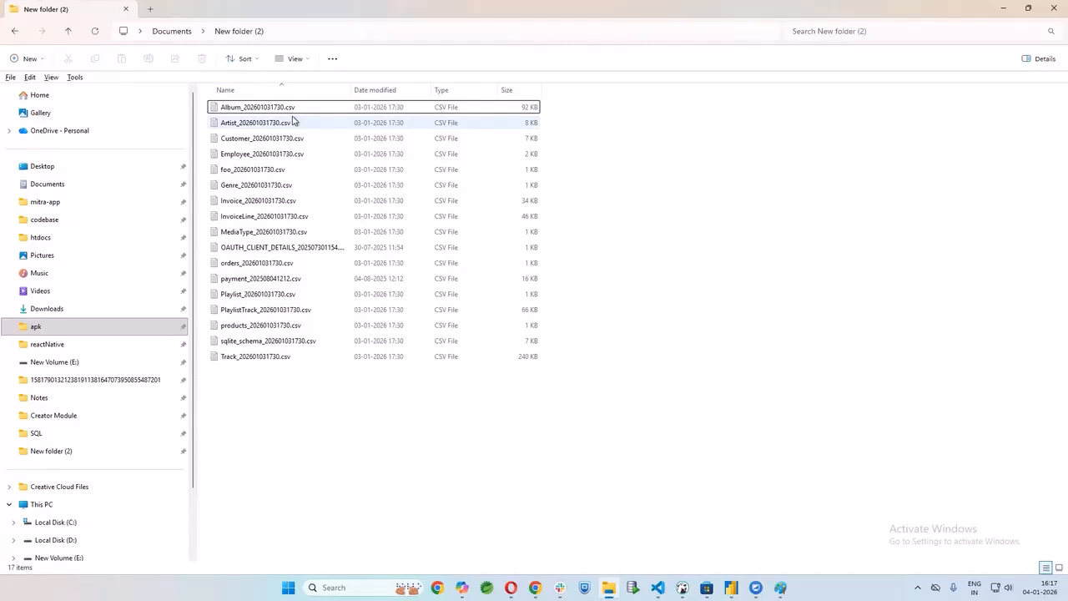
{"action": "key", "text": "alt+Tab"}
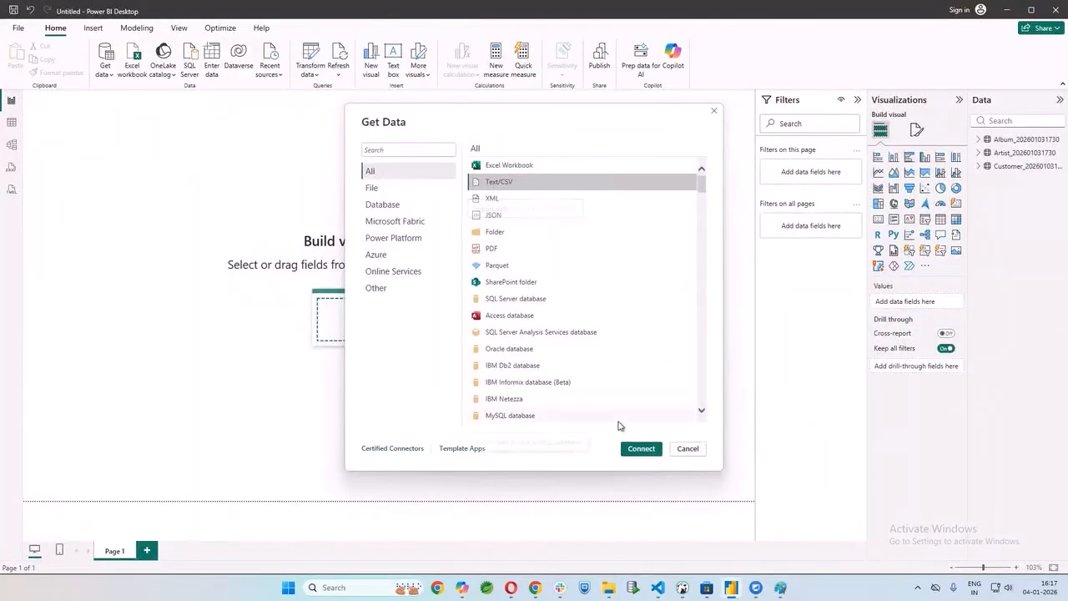
{"action": "left_click", "coordinate": [641, 448]}
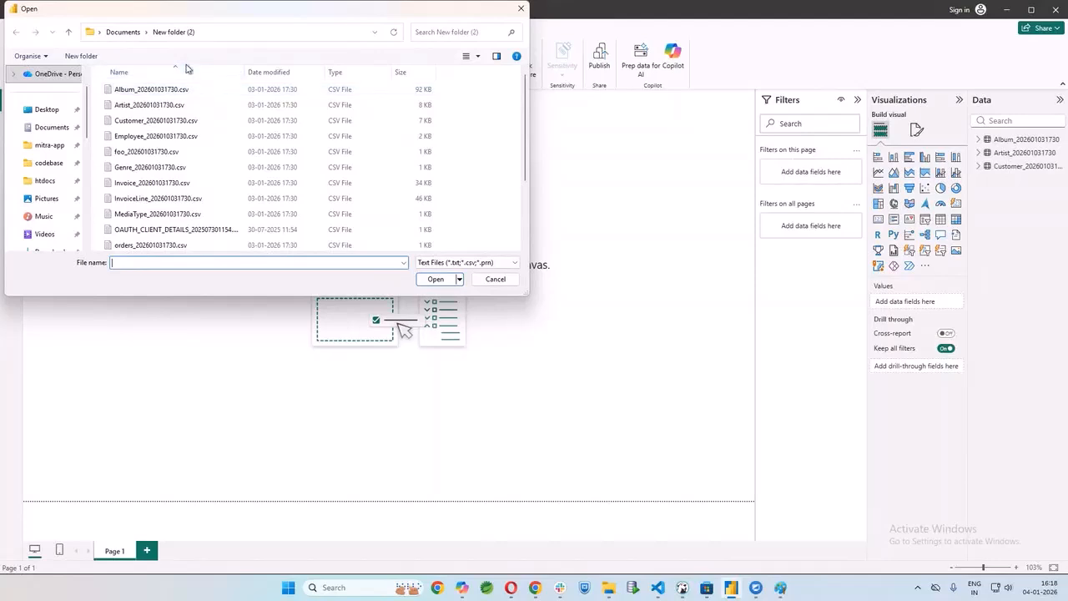
Load Employee_202601031730.csv from New folder (2) into the report with the default import settings
{"action": "left_click_drag", "start_coordinate": [302, 16], "coordinate": [303, 63]}
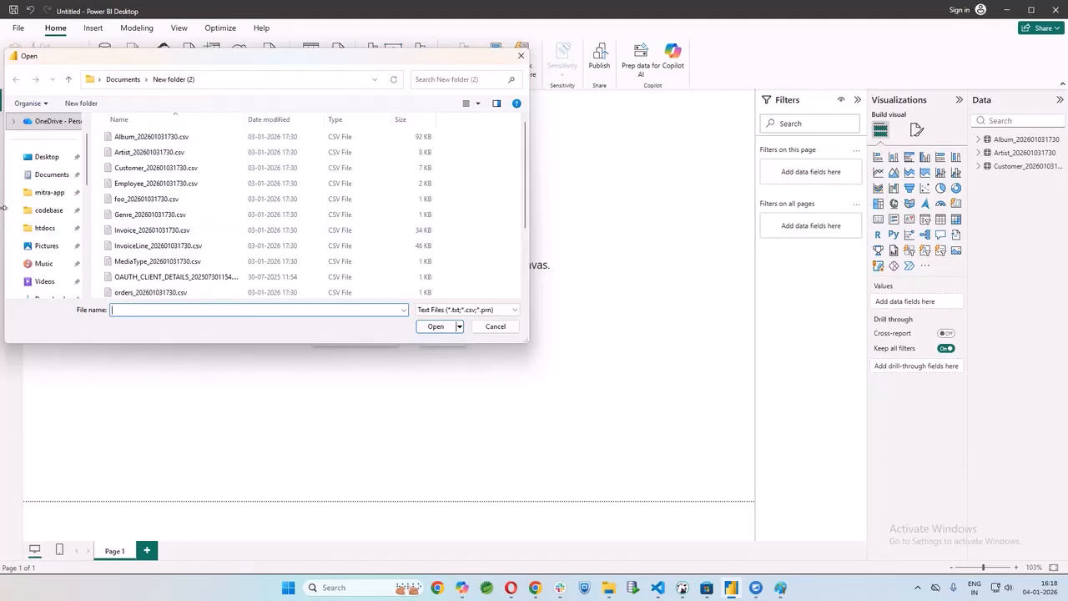
{"action": "left_click", "coordinate": [129, 185]}
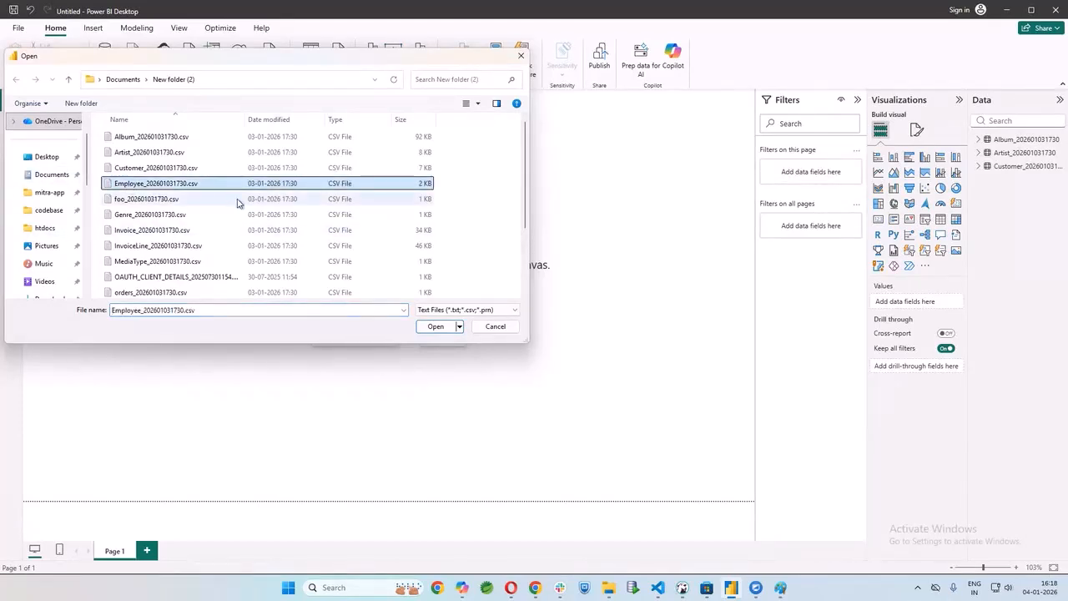
{"action": "left_click", "coordinate": [434, 326]}
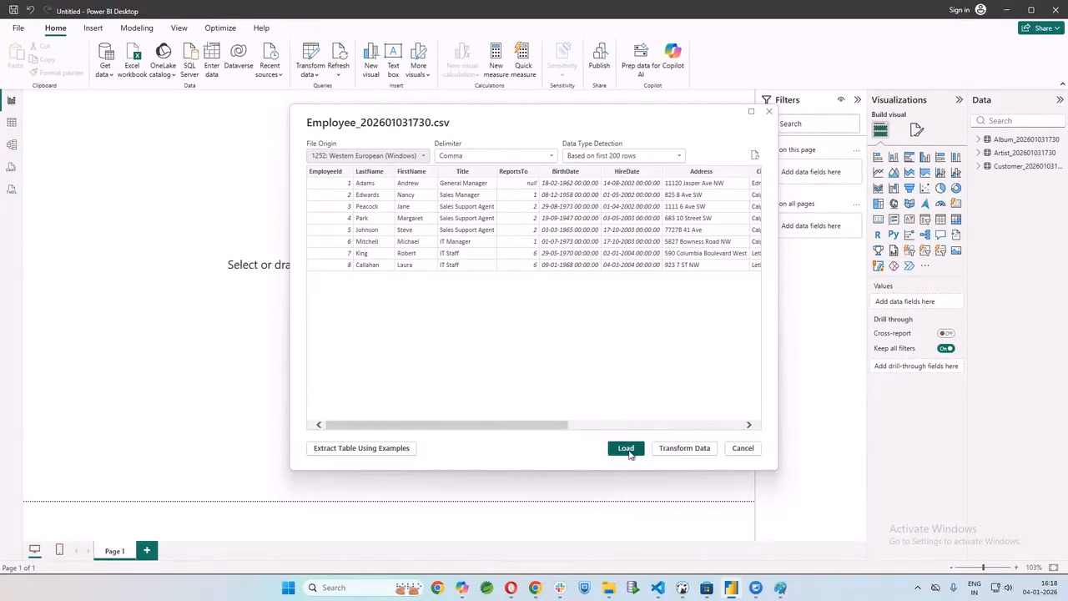
{"action": "left_click", "coordinate": [625, 449]}
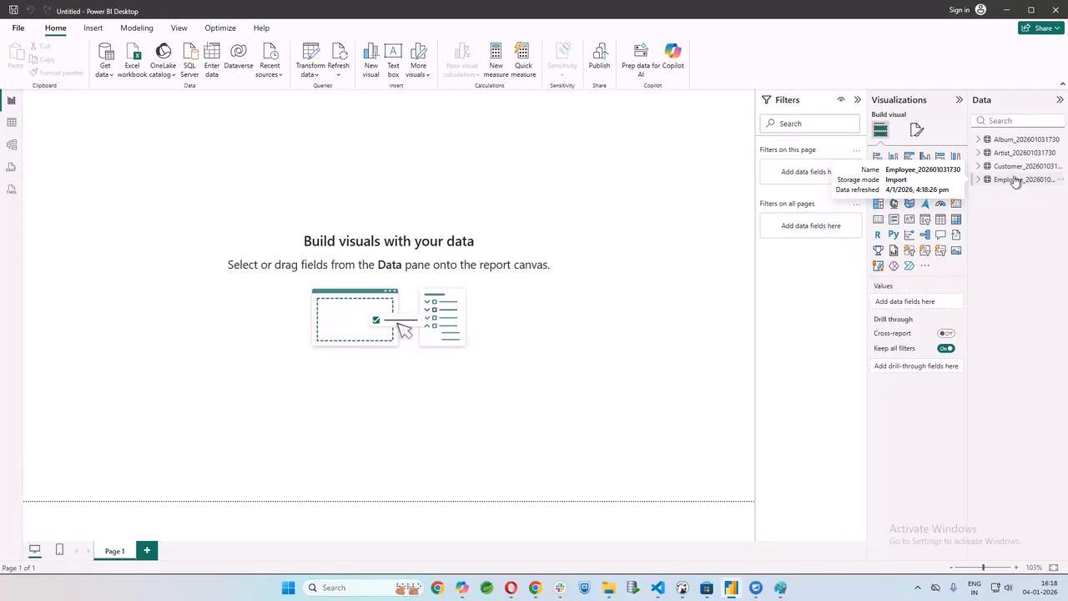
{"action": "left_click", "coordinate": [12, 125]}
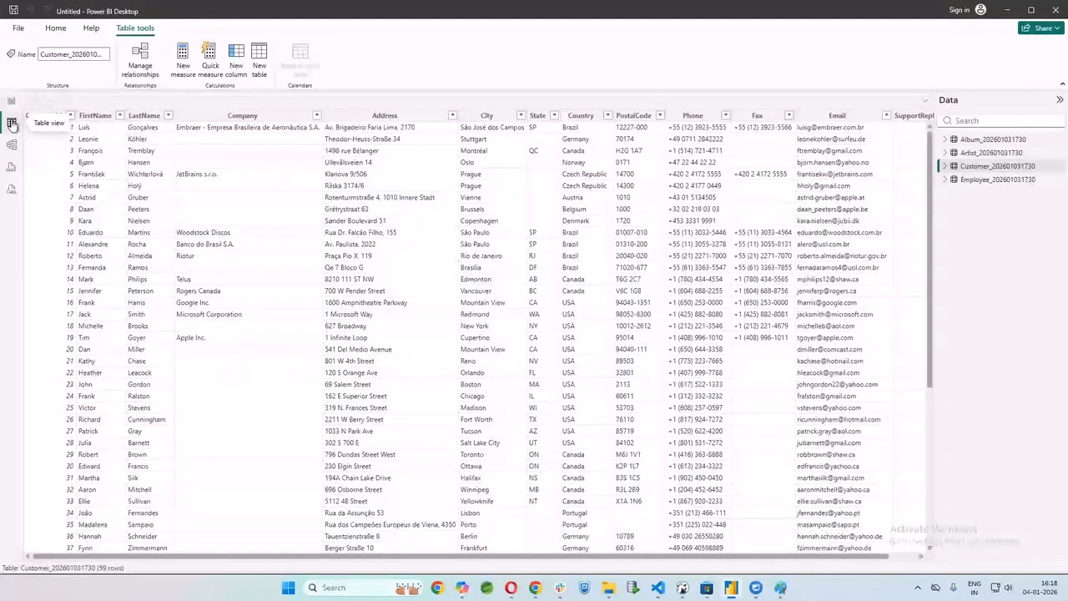
{"action": "left_click", "coordinate": [976, 179]}
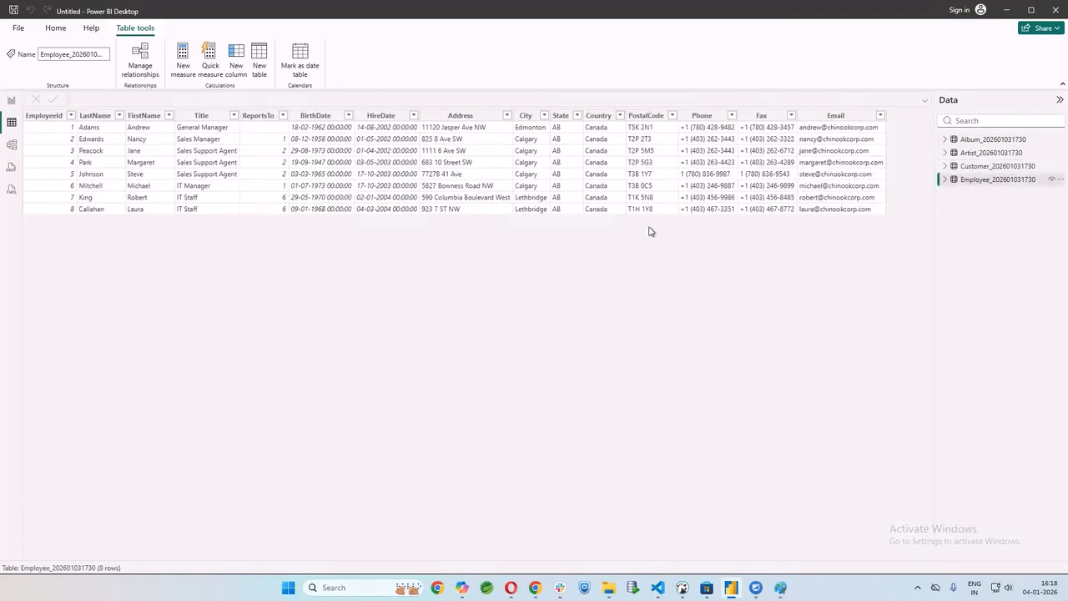
View the rows of the imported Customer, Artist, Album and Employee tables one after another in Table view
{"action": "left_click", "coordinate": [970, 166]}
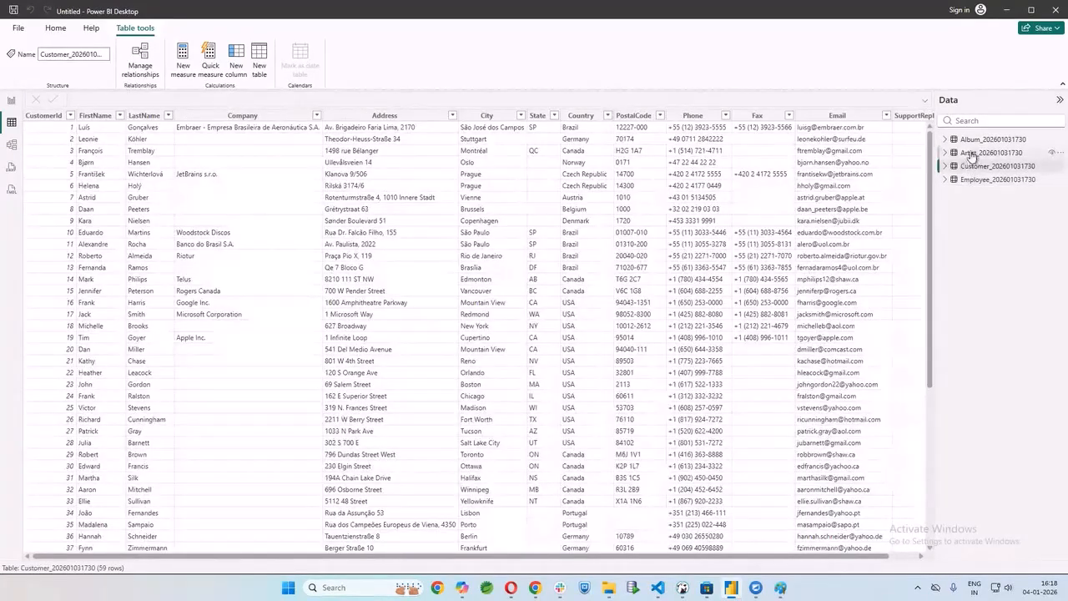
{"action": "left_click", "coordinate": [972, 152]}
{"action": "left_click", "coordinate": [972, 140]}
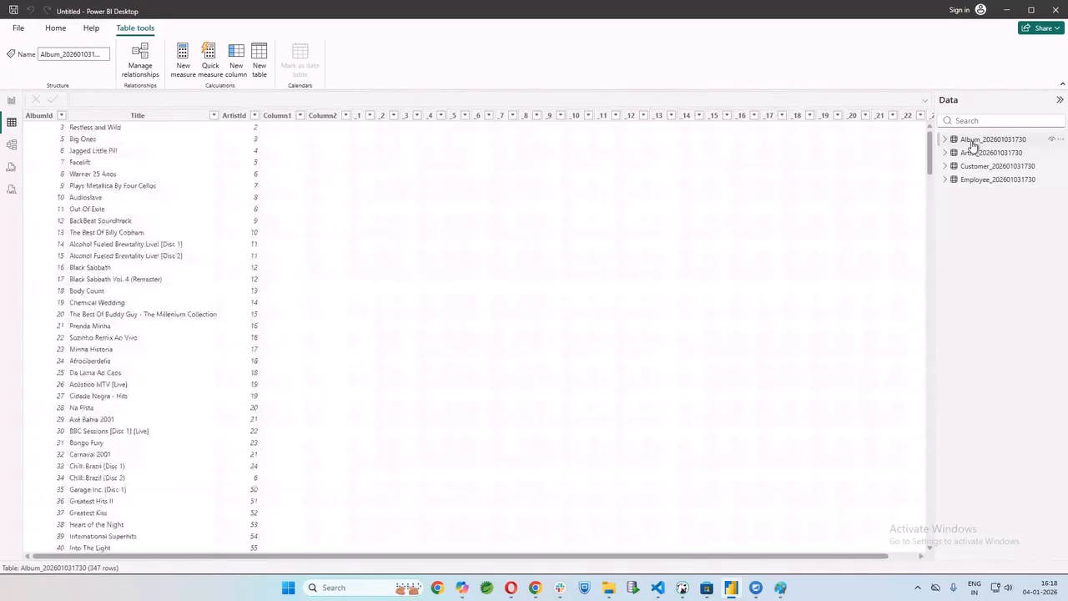
{"action": "left_click", "coordinate": [962, 180]}
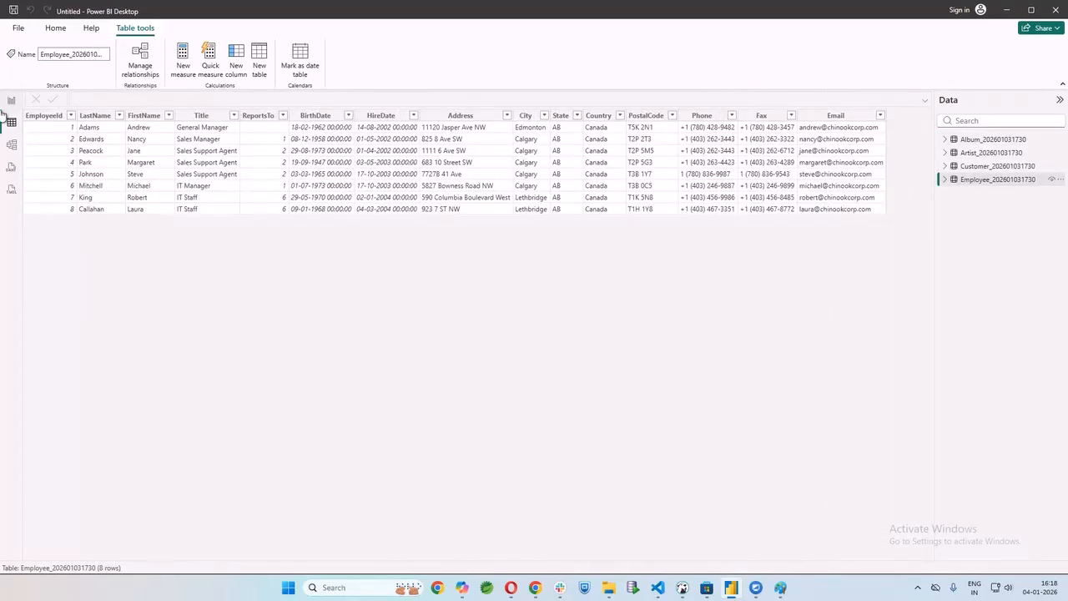
From Report view, load foo_202601031730.csv as a Text/CSV source from New folder (2) with the default import settings
{"action": "left_click", "coordinate": [11, 101]}
{"action": "left_click", "coordinate": [105, 68]}
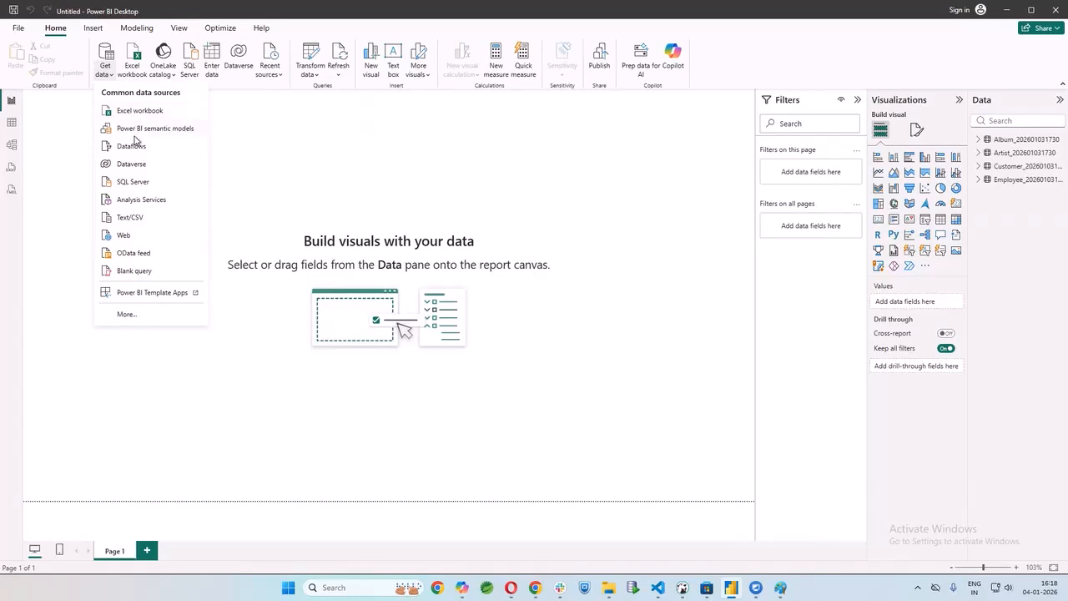
{"action": "left_click", "coordinate": [130, 217]}
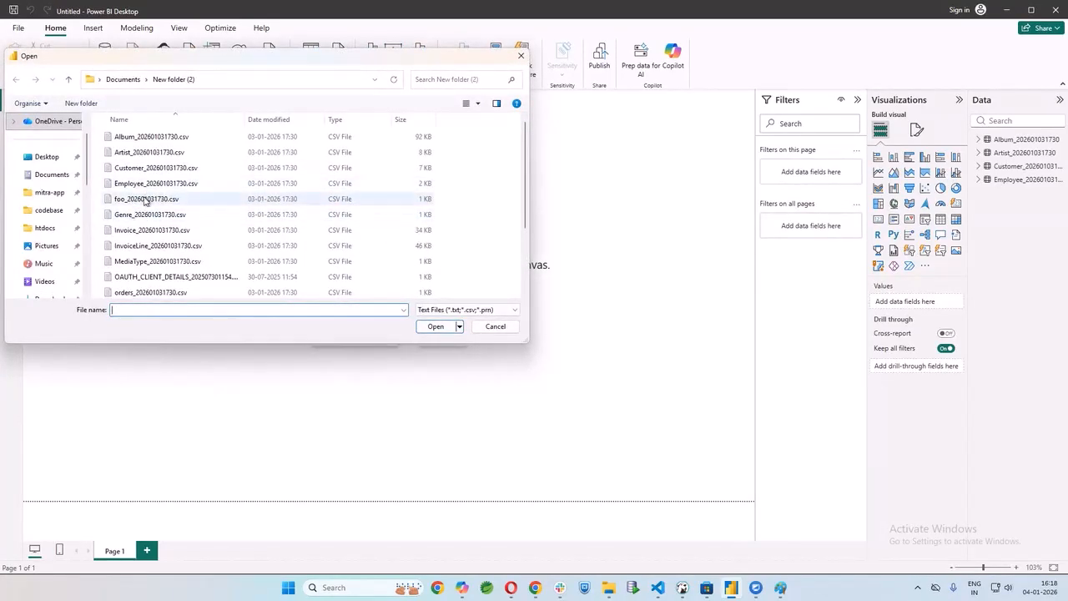
{"action": "left_click", "coordinate": [143, 200]}
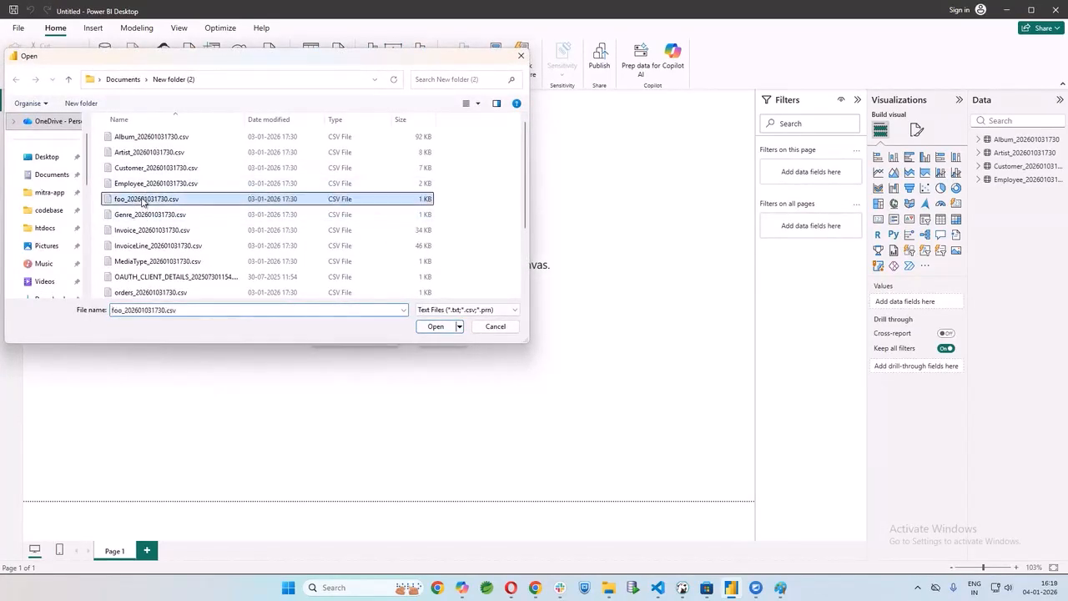
{"action": "left_click", "coordinate": [434, 326]}
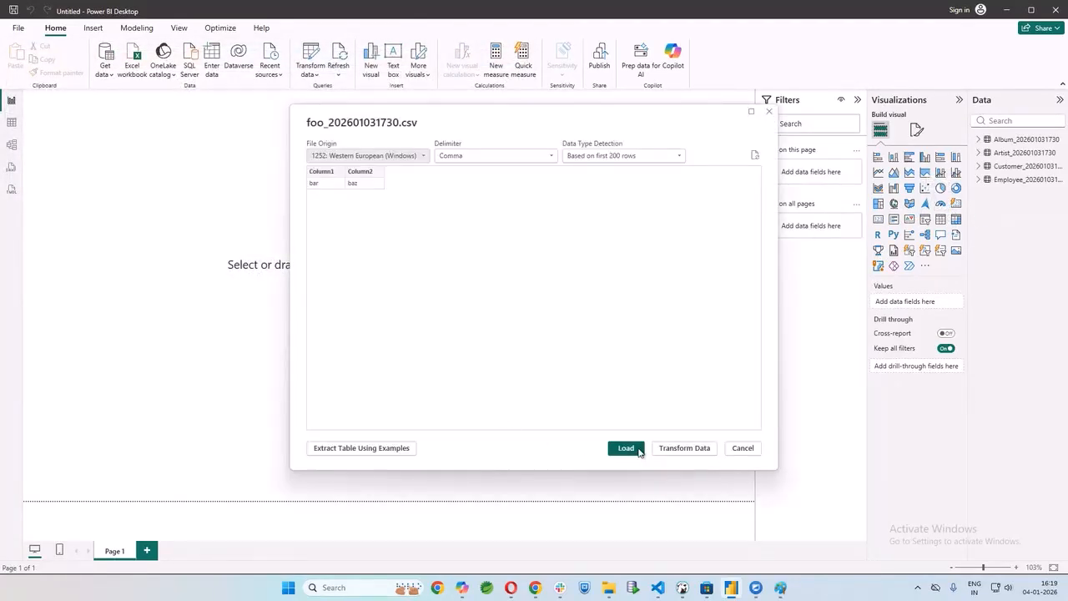
{"action": "left_click", "coordinate": [628, 448]}
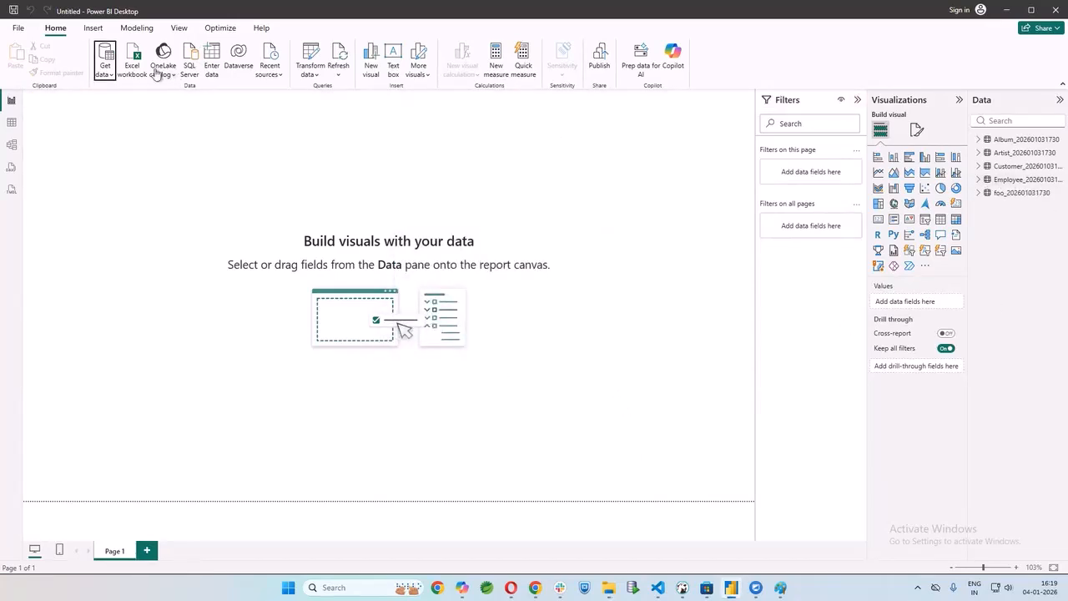
Load Genre_202601031730.csv from New folder (2) into the report as a Text/CSV source with the default import settings
{"action": "left_click", "coordinate": [106, 71]}
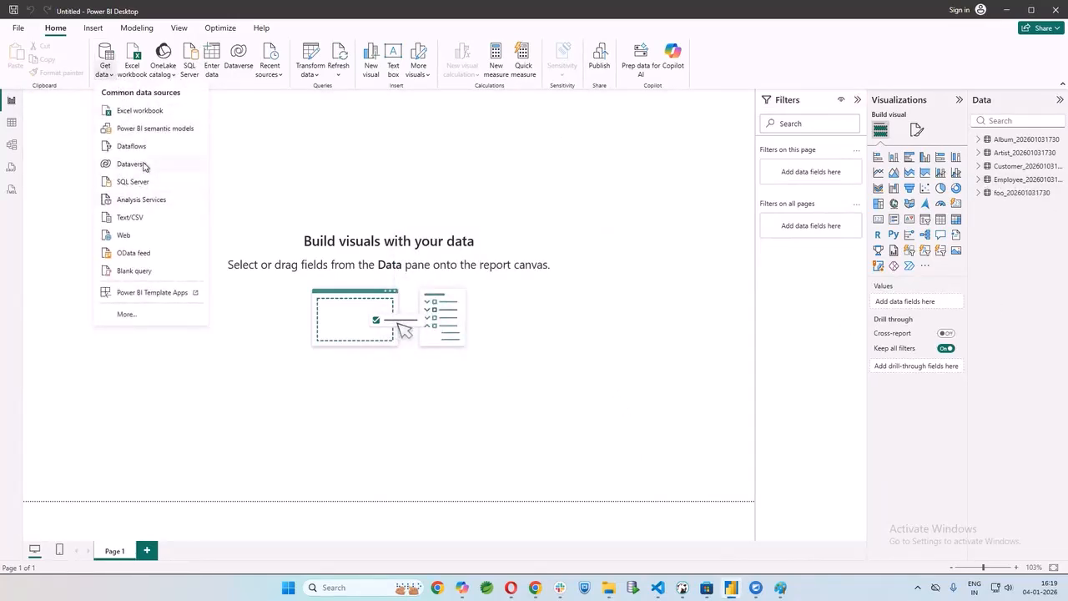
{"action": "left_click", "coordinate": [131, 219]}
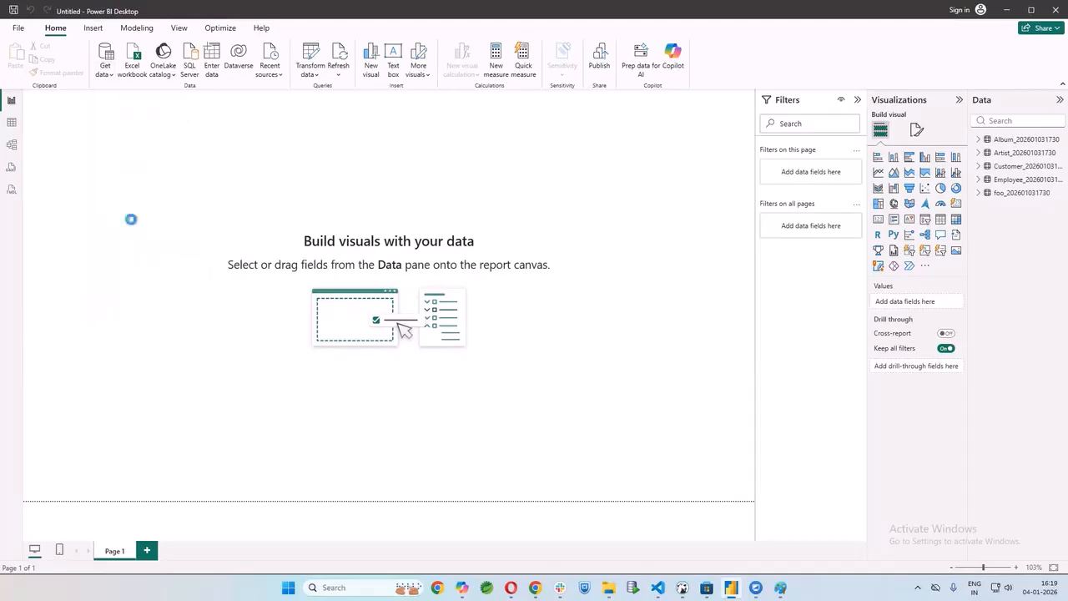
{"action": "left_click", "coordinate": [129, 217]}
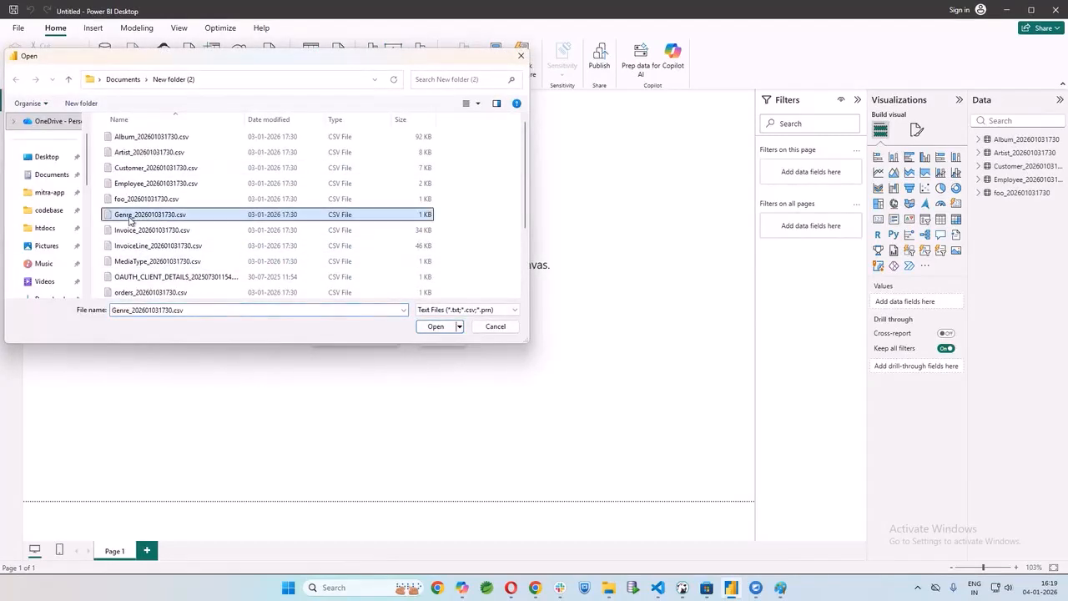
{"action": "scroll", "coordinate": [166, 221], "scroll_direction": "down", "scroll_amount": 2}
{"action": "left_click", "coordinate": [139, 291]}
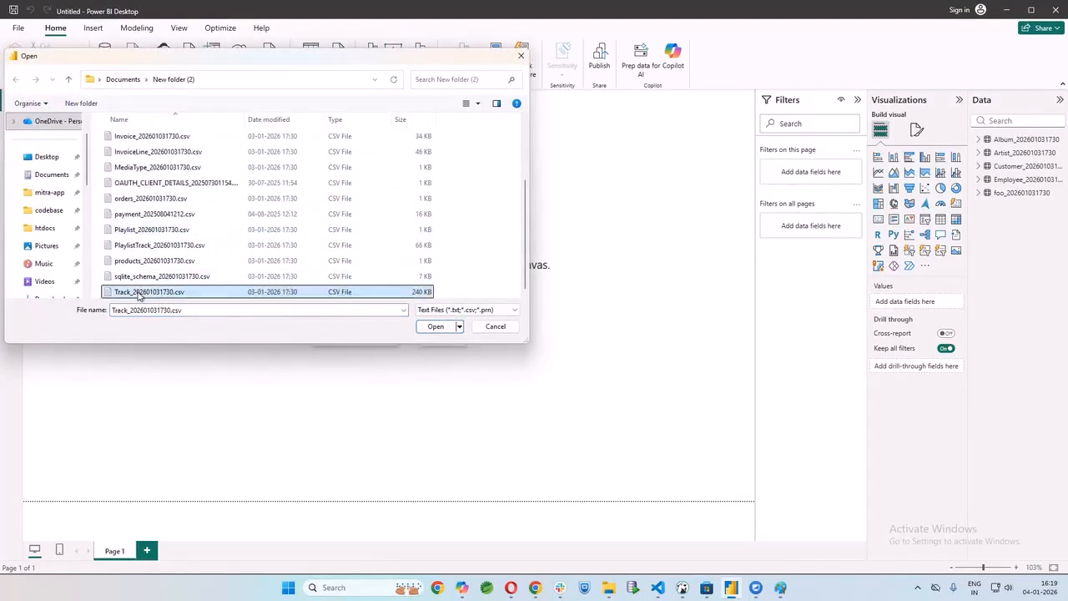
{"action": "scroll", "coordinate": [153, 278], "scroll_direction": "up", "scroll_amount": 2}
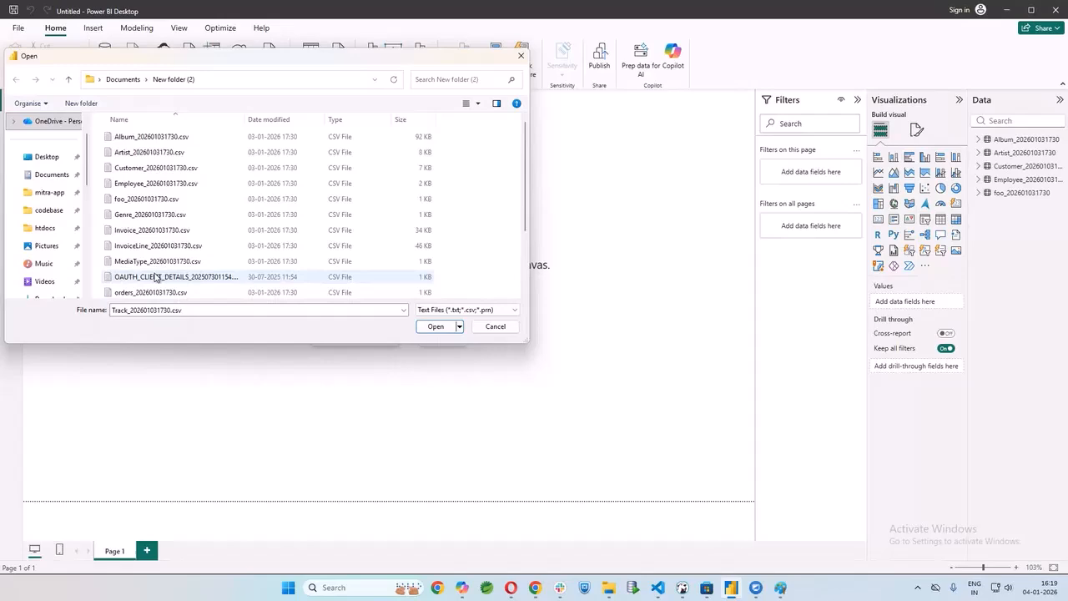
{"action": "left_click", "coordinate": [127, 215]}
{"action": "left_click", "coordinate": [448, 331]}
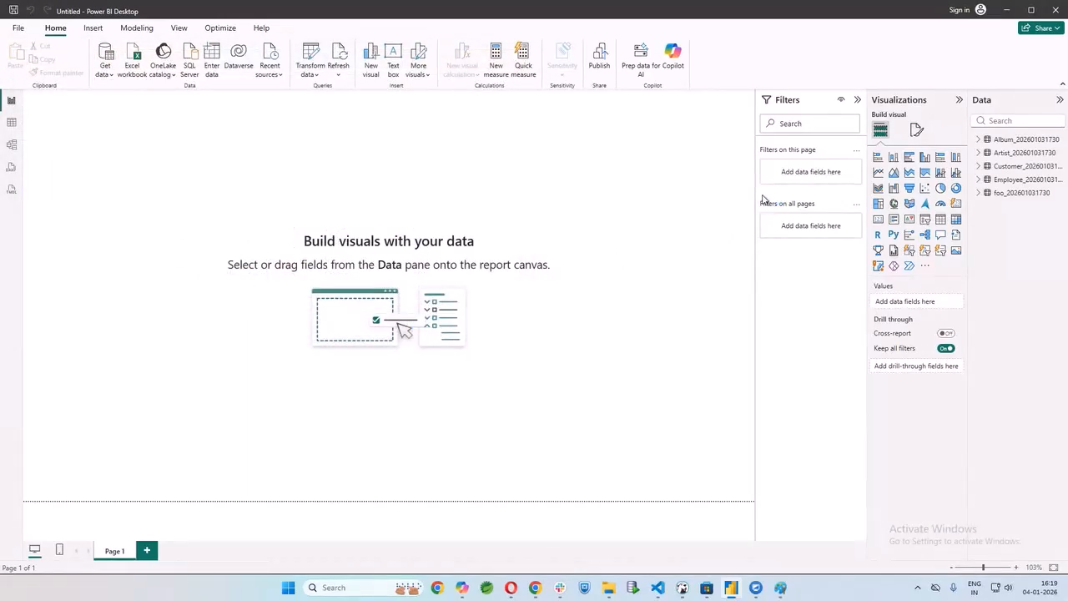
{"action": "key", "text": "Return"}
Show the Employee table in Table view and open the Employee source table's data in DBeaver for comparison
{"action": "left_click", "coordinate": [1010, 209]}
{"action": "left_click", "coordinate": [11, 123]}
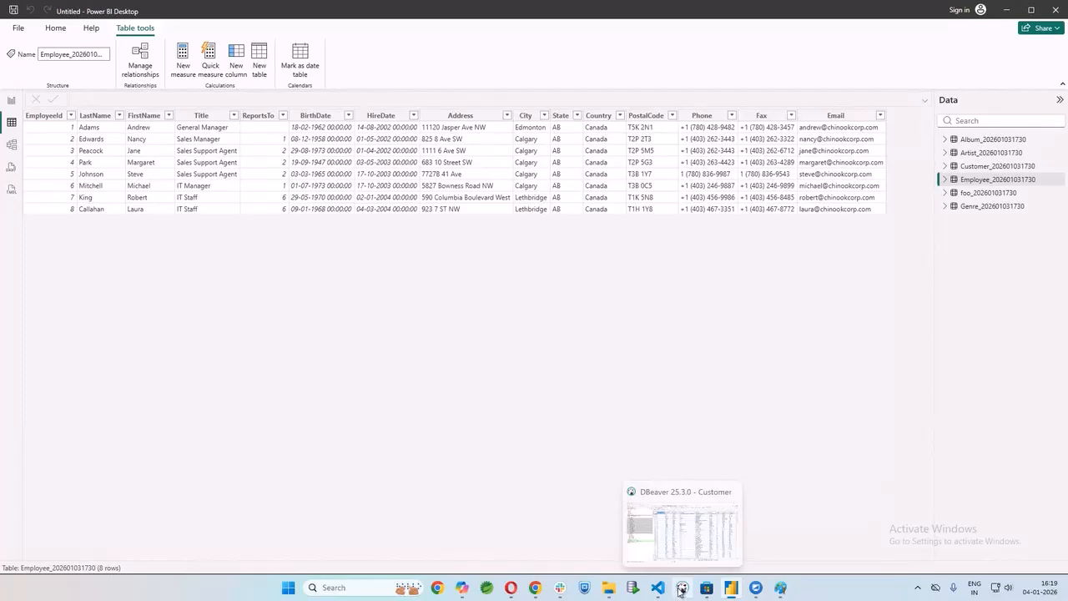
{"action": "left_click", "coordinate": [687, 559]}
{"action": "left_click", "coordinate": [784, 555]}
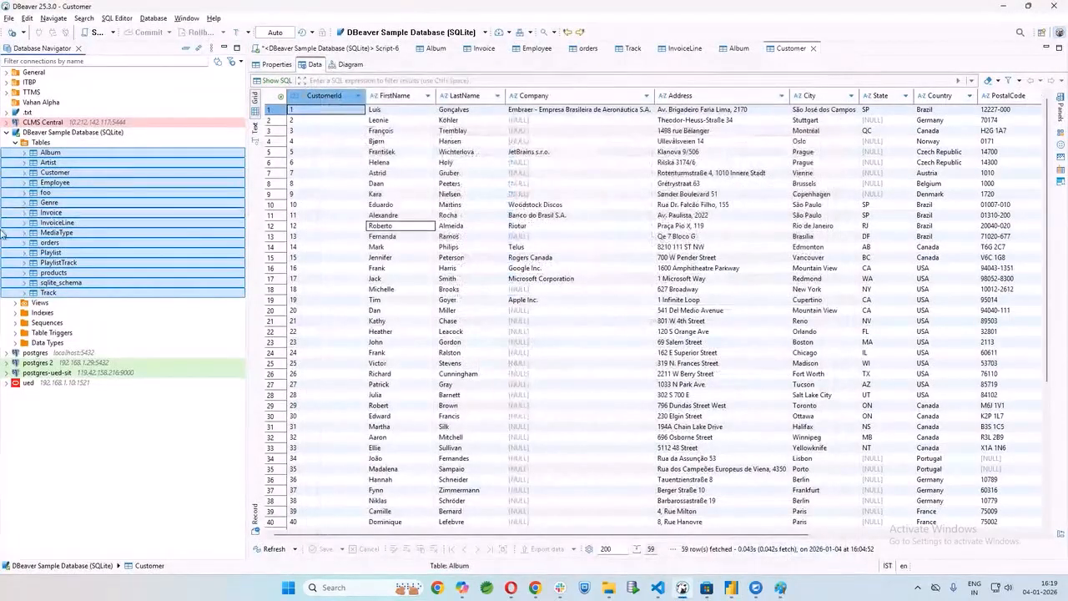
{"action": "double_click", "coordinate": [50, 182]}
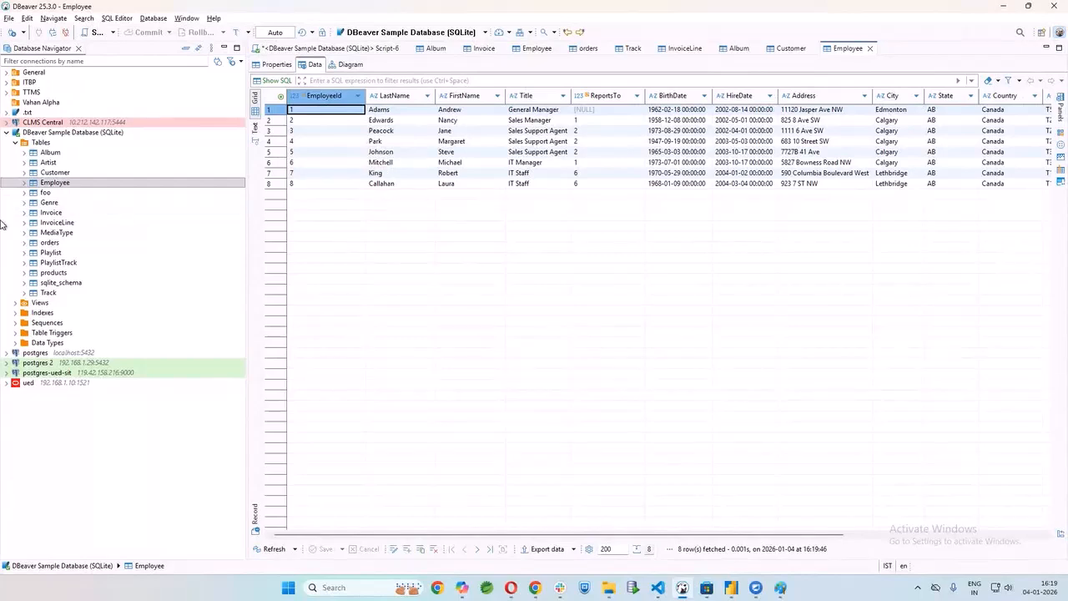
Switch back to Power BI Desktop and view the rows of the Genre, foo, Employee, Customer, Artist and Album tables
{"action": "left_click", "coordinate": [731, 587]}
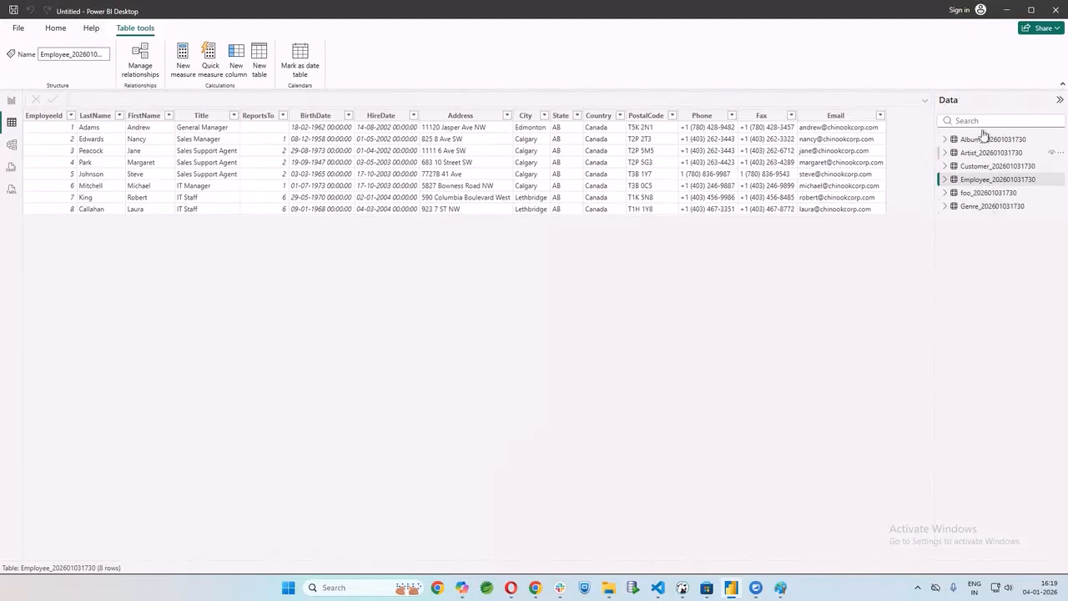
{"action": "left_click", "coordinate": [971, 206]}
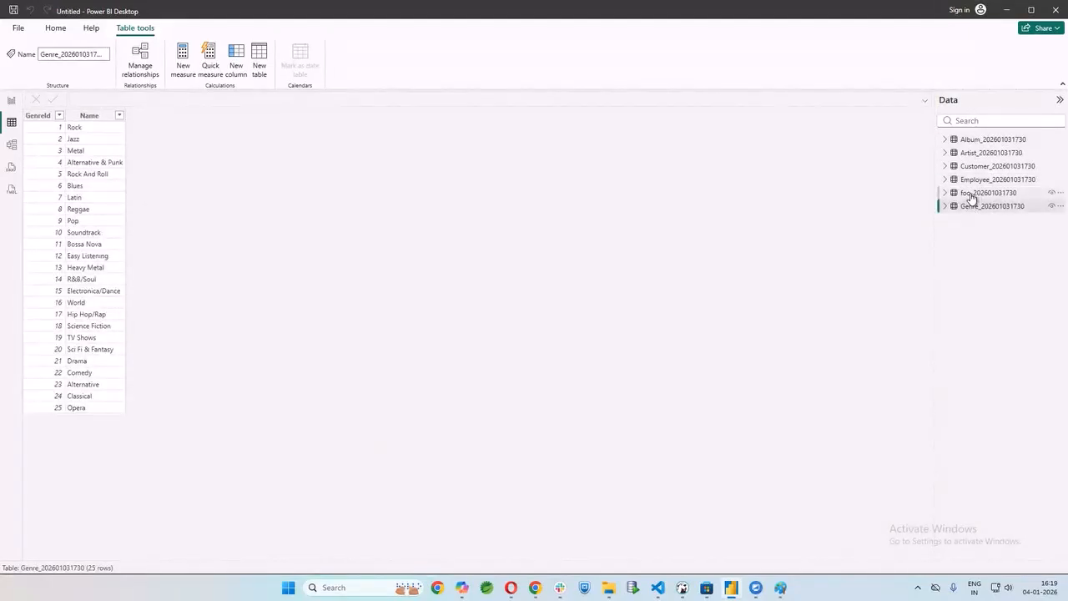
{"action": "left_click", "coordinate": [970, 195]}
{"action": "left_click", "coordinate": [972, 180]}
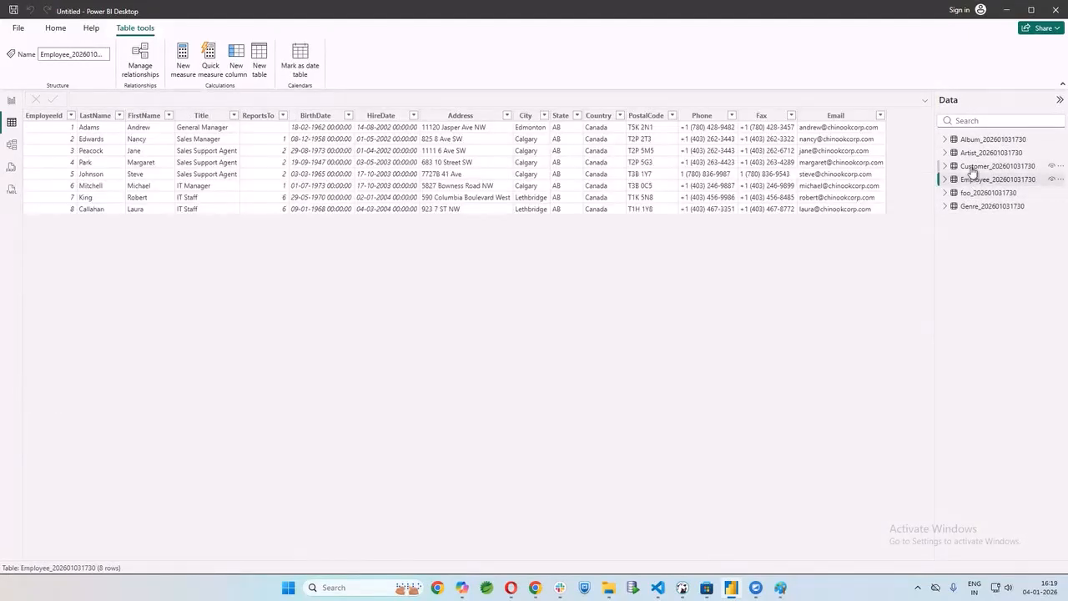
{"action": "left_click", "coordinate": [973, 166]}
{"action": "left_click", "coordinate": [971, 153]}
{"action": "left_click", "coordinate": [971, 139]}
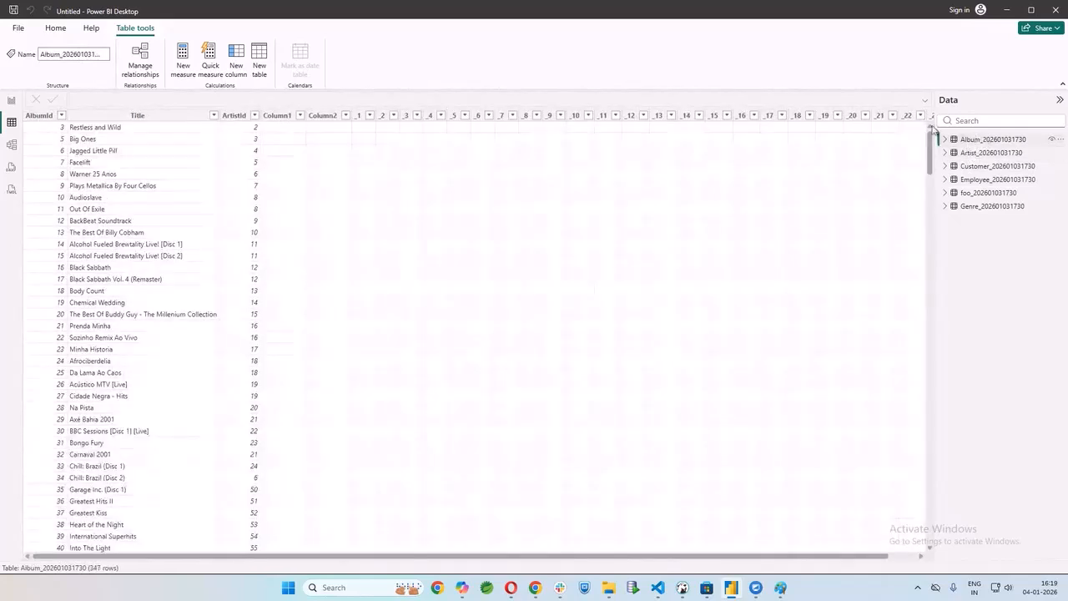
Show the table relationships in Model view and switch to DBeaver to display the Employee table's diagram
{"action": "left_click", "coordinate": [11, 146]}
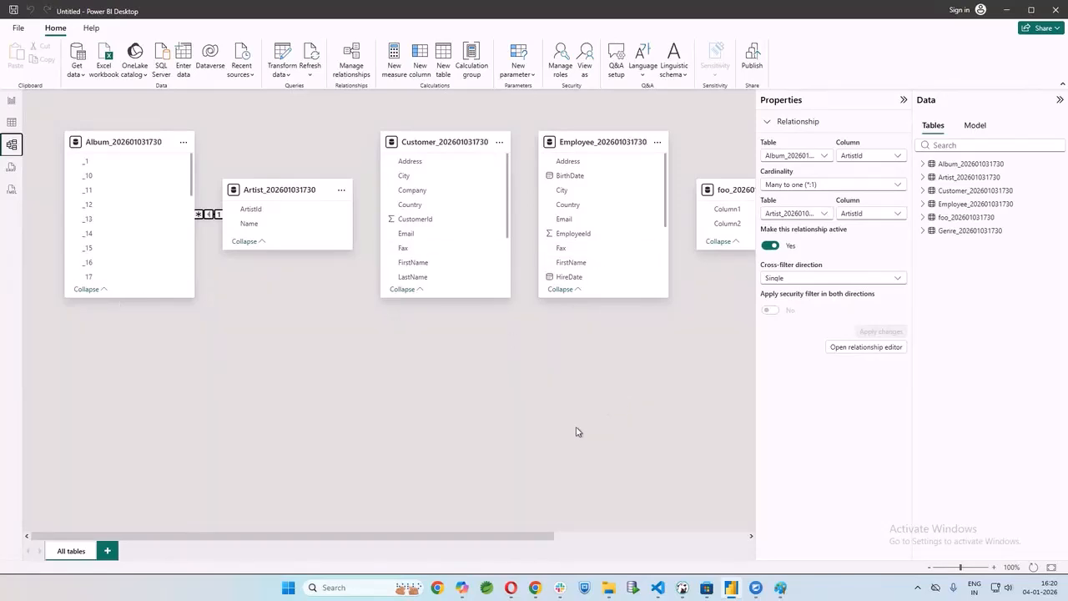
{"action": "left_click", "coordinate": [682, 587]}
{"action": "left_click", "coordinate": [349, 66]}
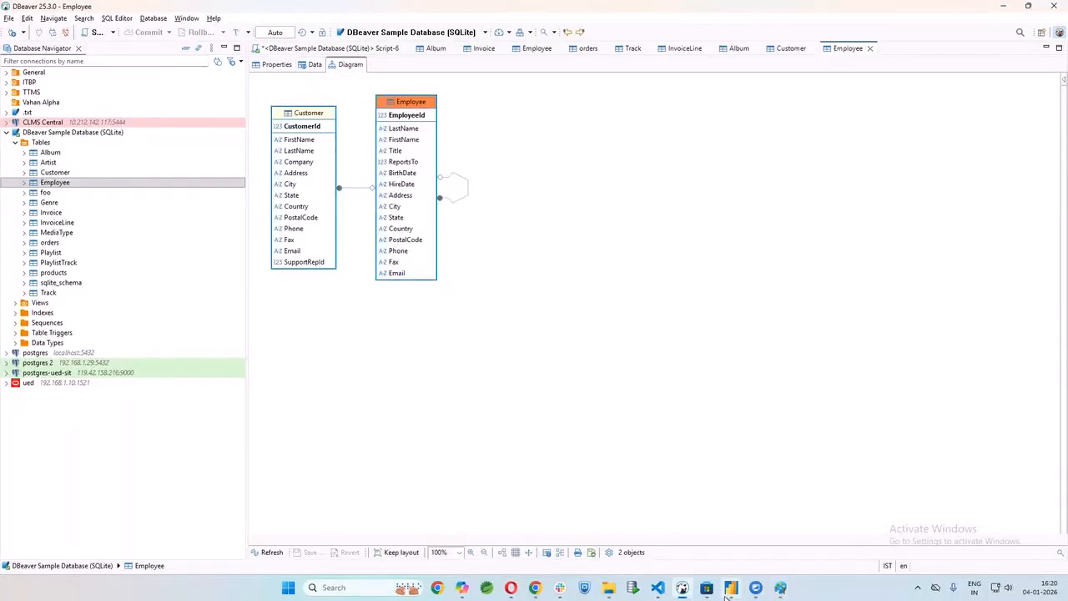
Switch back to Power BI Desktop and compare all tables in Model view with the Employee diagram in DBeaver
{"action": "left_click", "coordinate": [748, 544]}
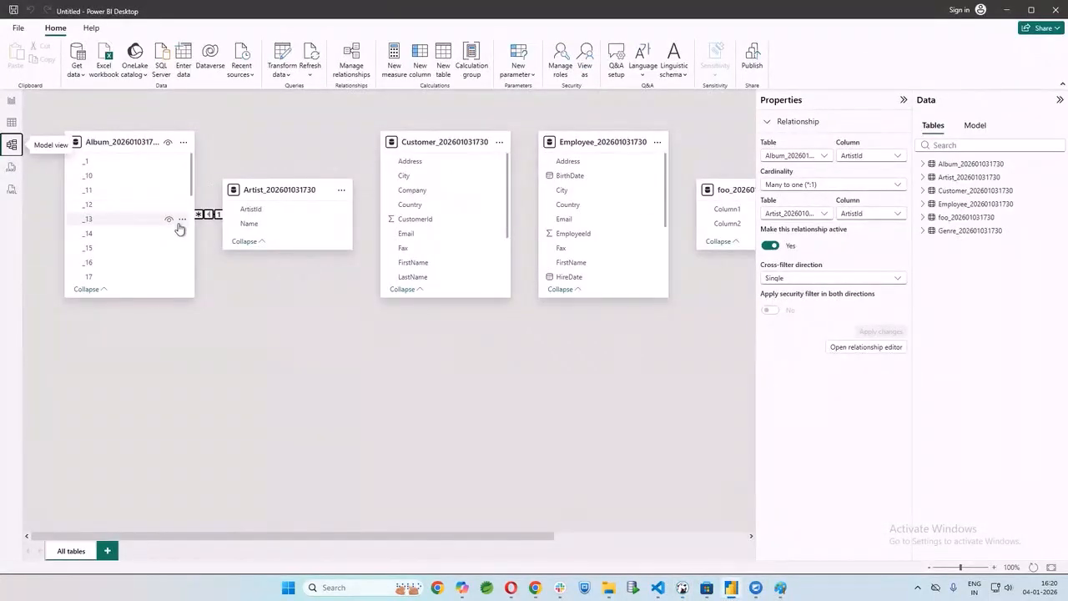
{"action": "left_click_drag", "start_coordinate": [340, 532], "coordinate": [240, 571]}
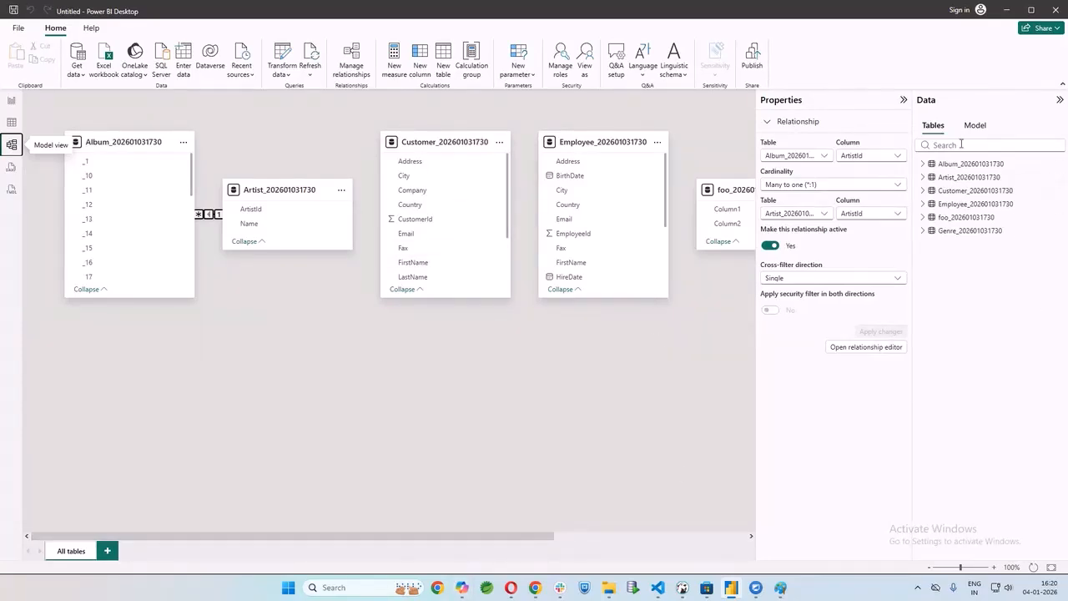
{"action": "left_click_drag", "start_coordinate": [479, 548], "coordinate": [698, 543]}
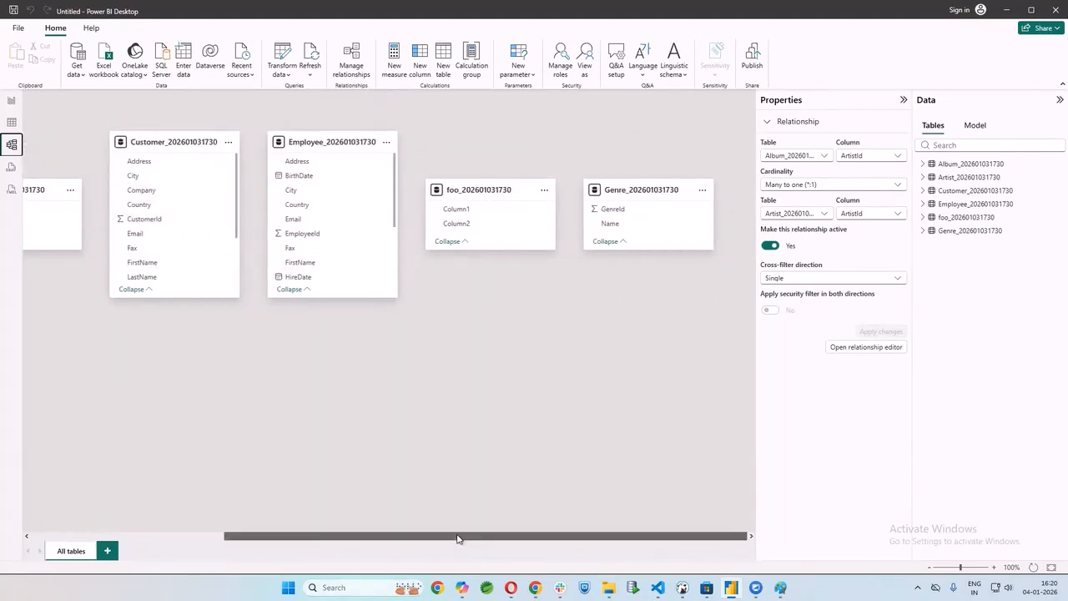
{"action": "left_click_drag", "start_coordinate": [460, 537], "coordinate": [232, 548]}
{"action": "left_click", "coordinate": [682, 587]}
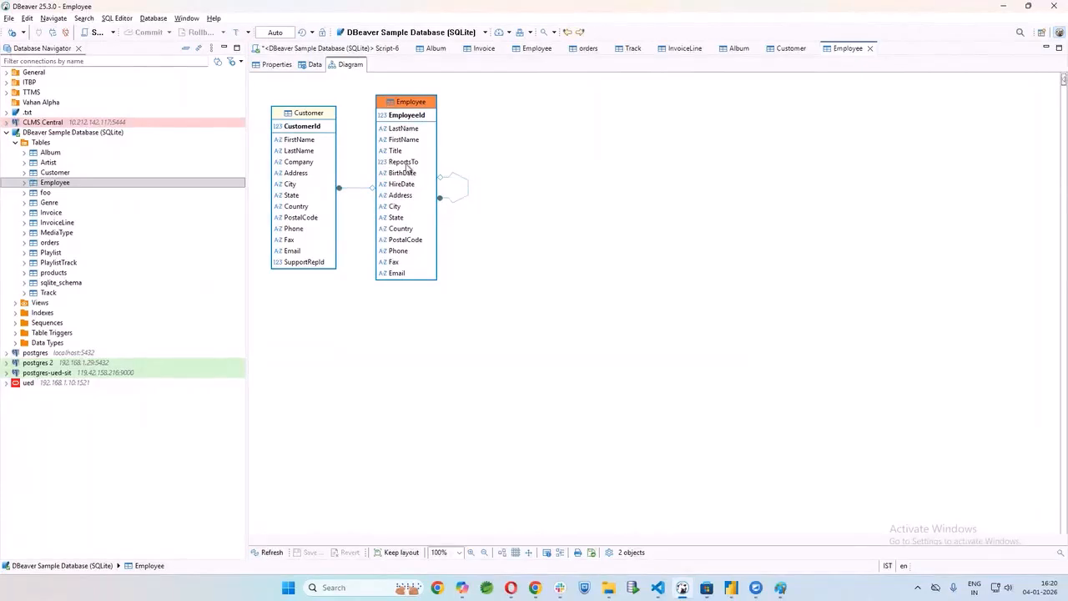
{"action": "left_click", "coordinate": [1004, 6]}
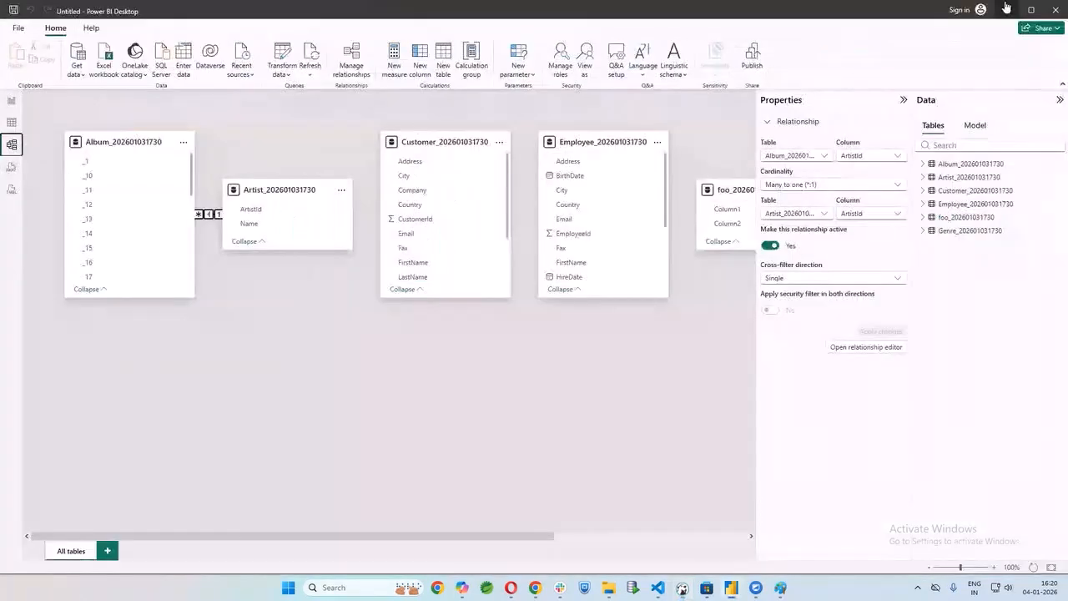
Compare the DAX query view with the ledger SELECT query in DBeaver's Script-6, and return to Report view in Power BI Desktop
{"action": "left_click", "coordinate": [12, 169]}
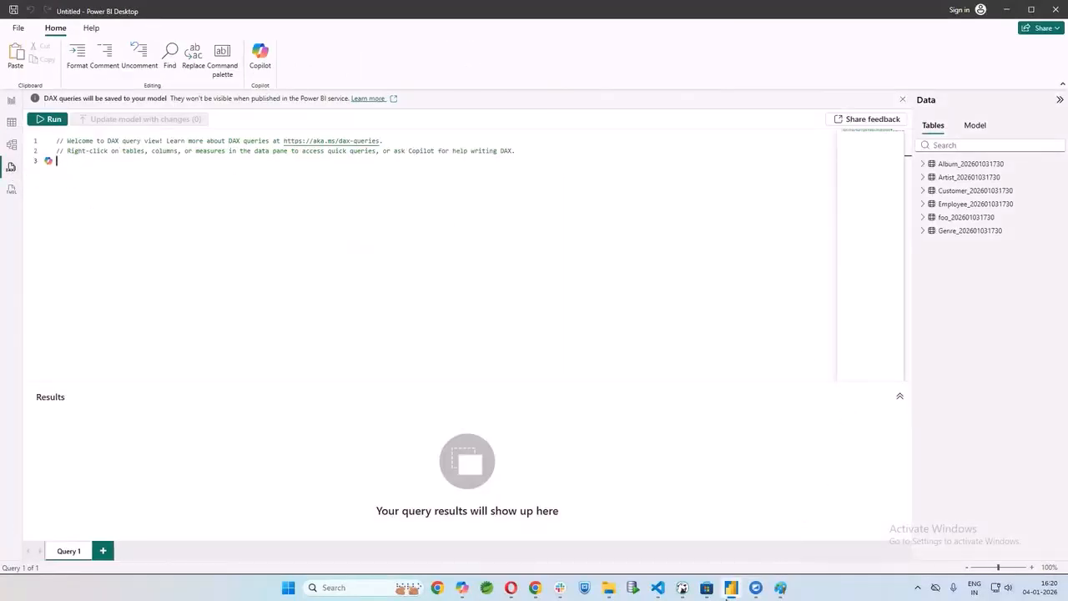
{"action": "left_click", "coordinate": [682, 587]}
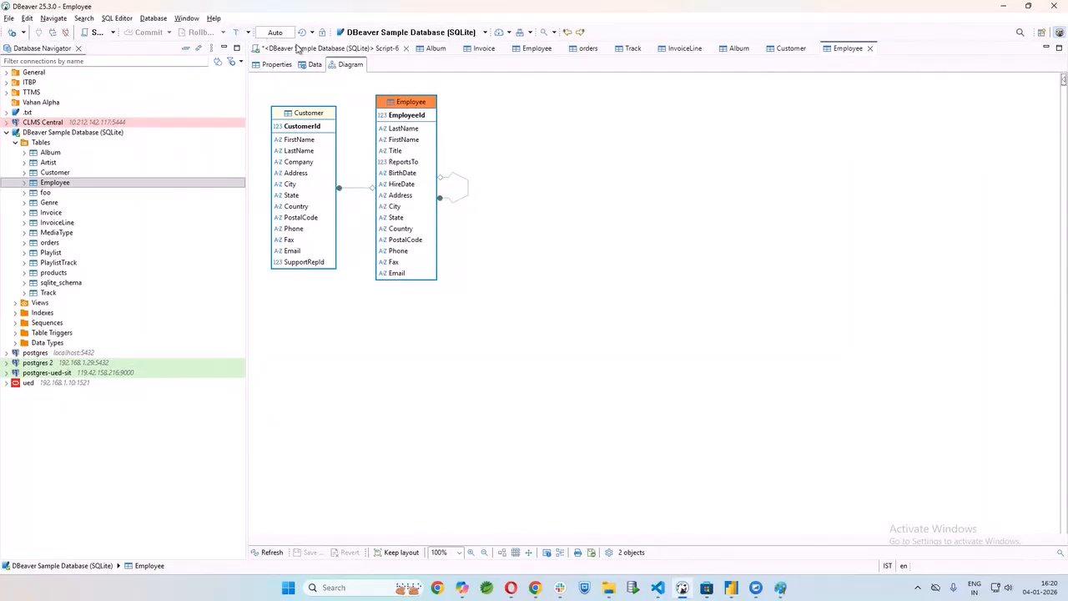
{"action": "left_click", "coordinate": [298, 49]}
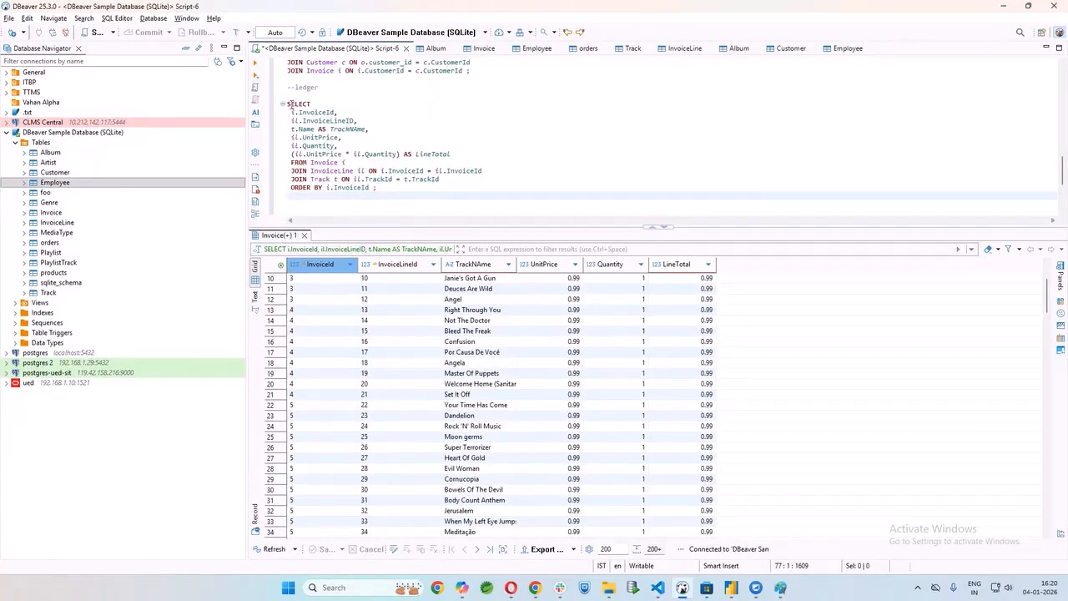
{"action": "left_click_drag", "start_coordinate": [288, 103], "coordinate": [411, 185]}
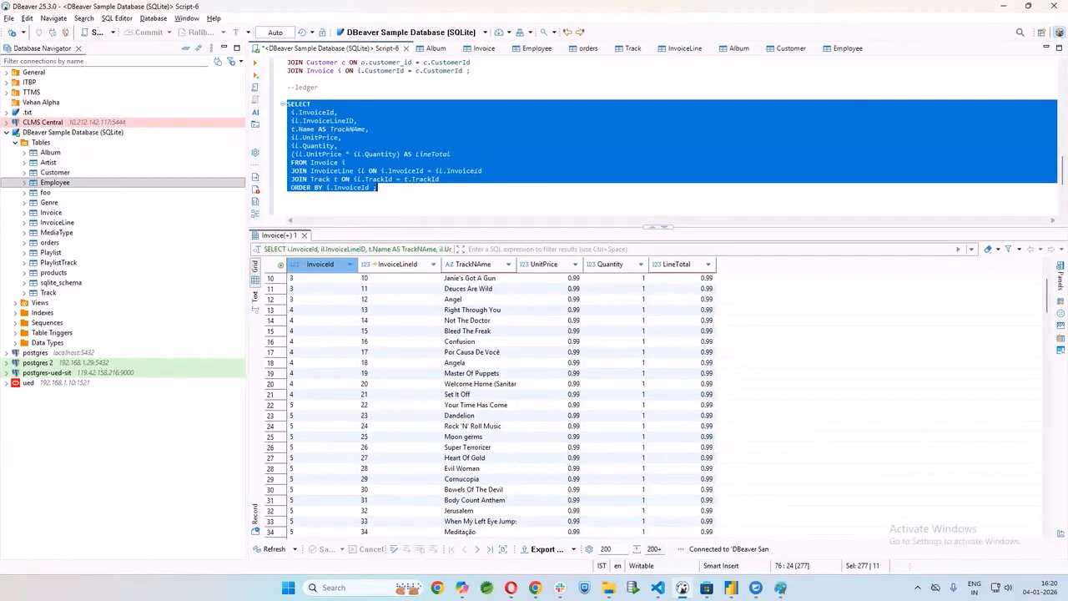
{"action": "left_click", "coordinate": [521, 157]}
{"action": "key", "text": "alt+Tab"}
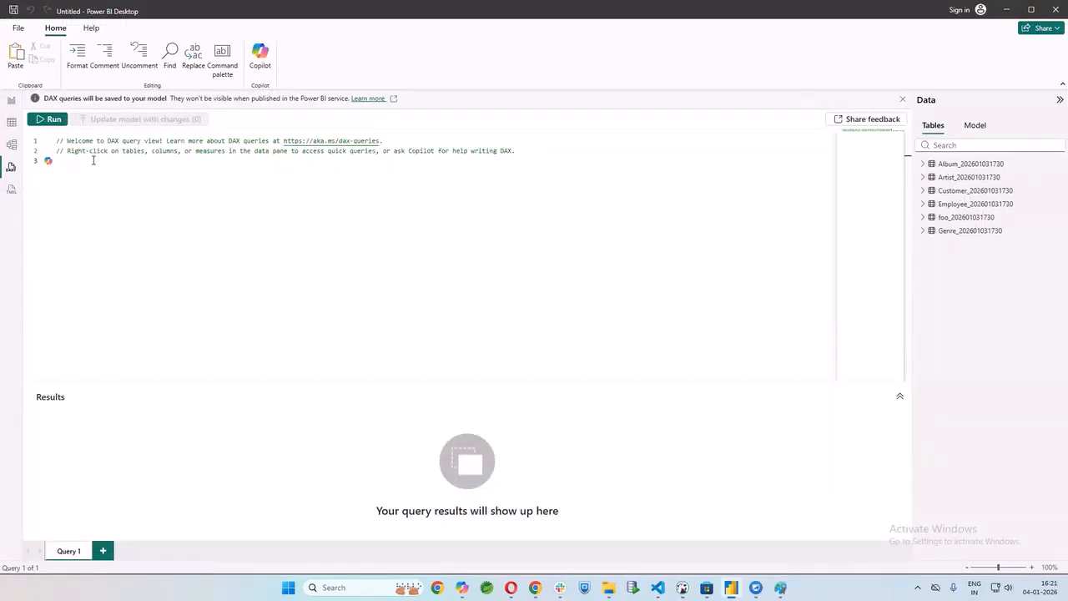
{"action": "left_click", "coordinate": [10, 100]}
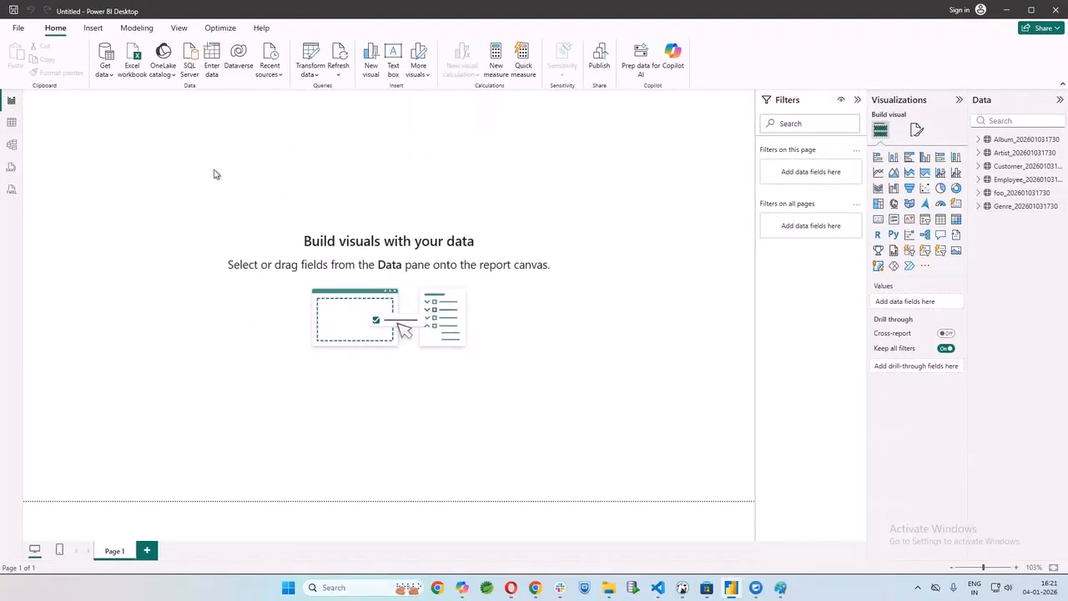